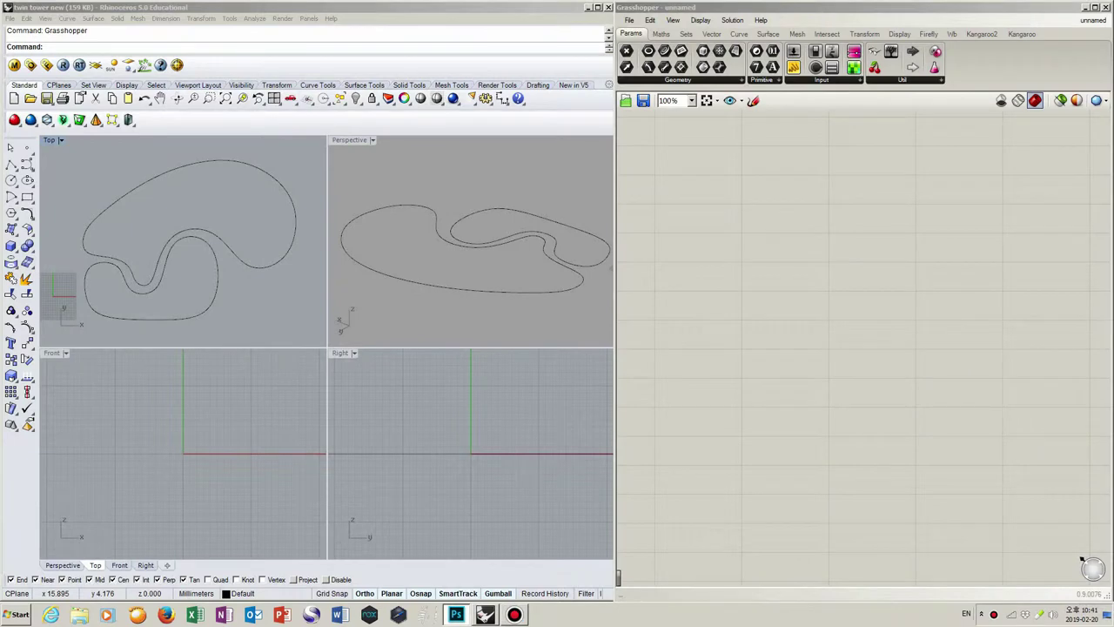
Step: Place a Series component and a Unit Z component beside it, with the series output feeding the Unit Z factor
double_click(742, 235)
type("series")
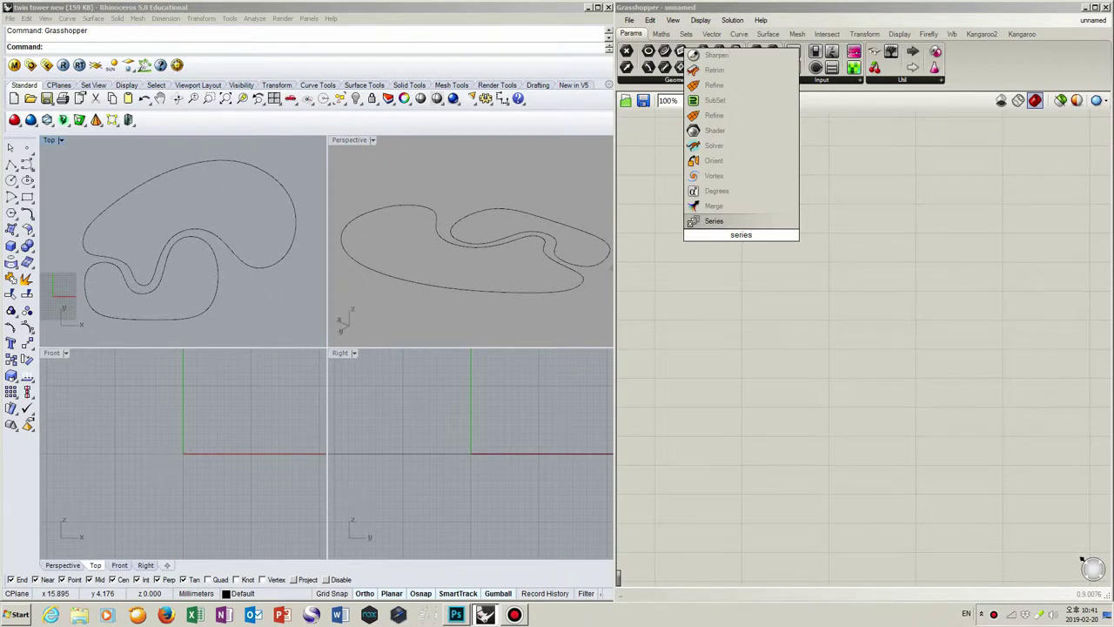
key("Return")
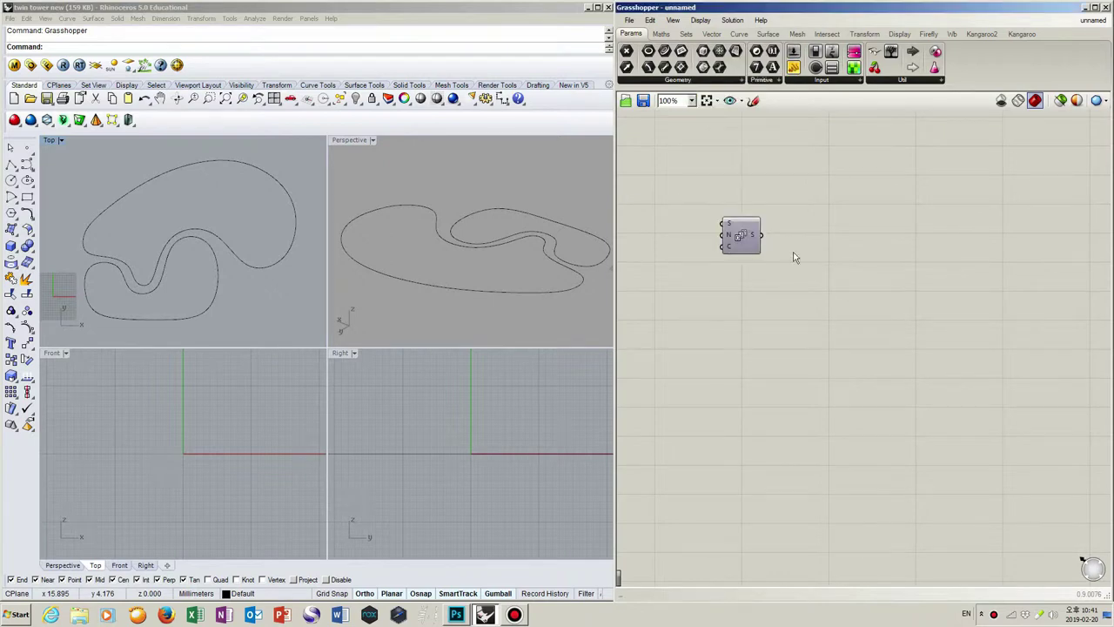
left_click_drag(740, 244, 836, 257)
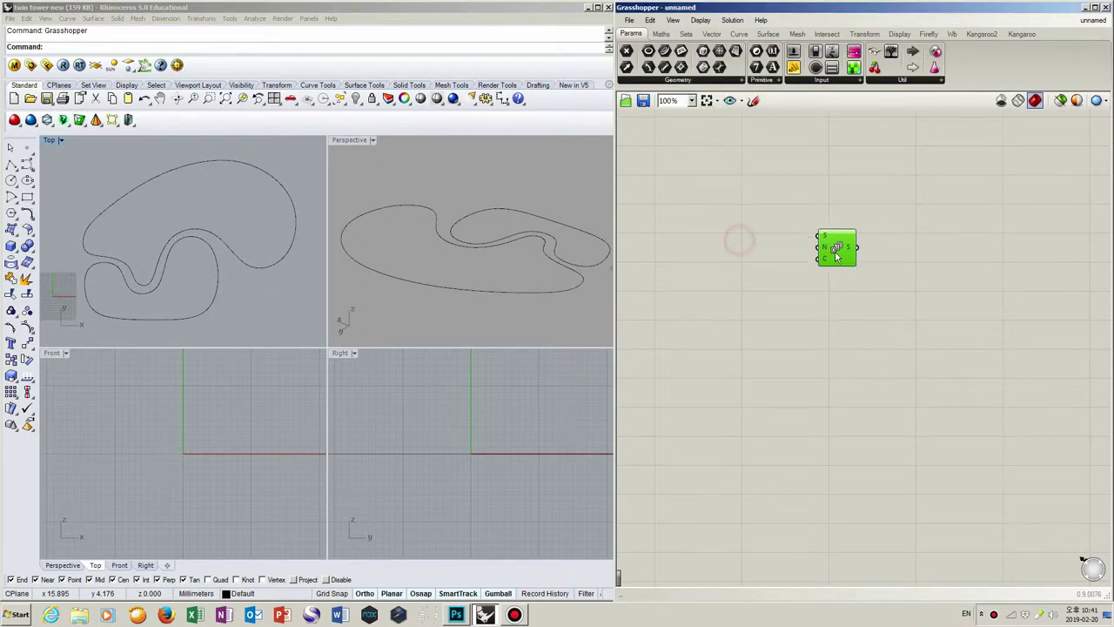
double_click(897, 250)
type("unit z")
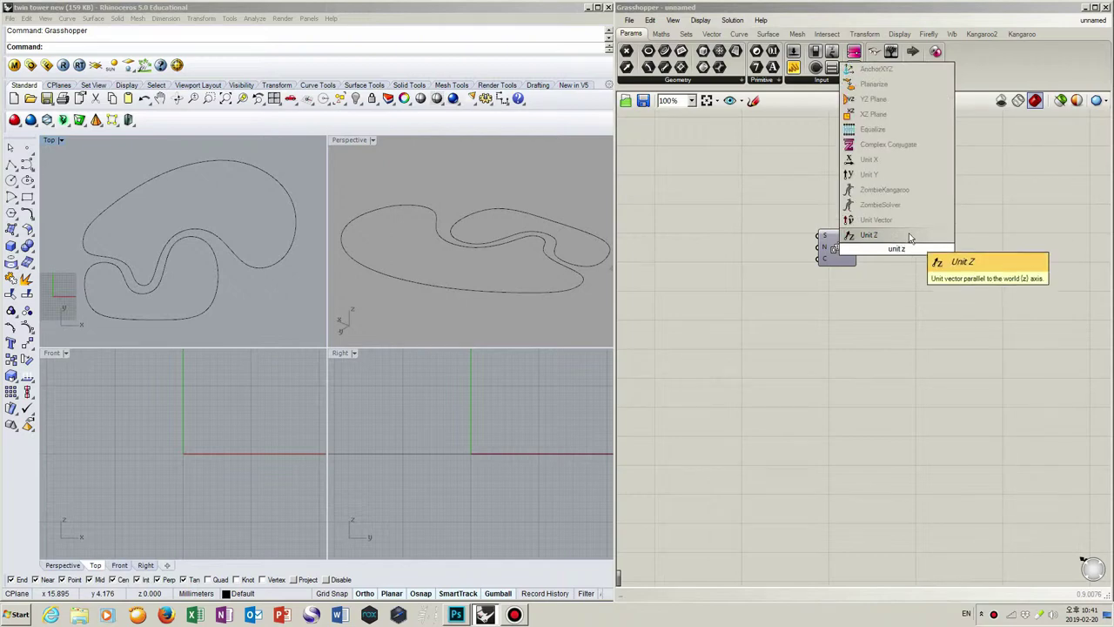
left_click(908, 234)
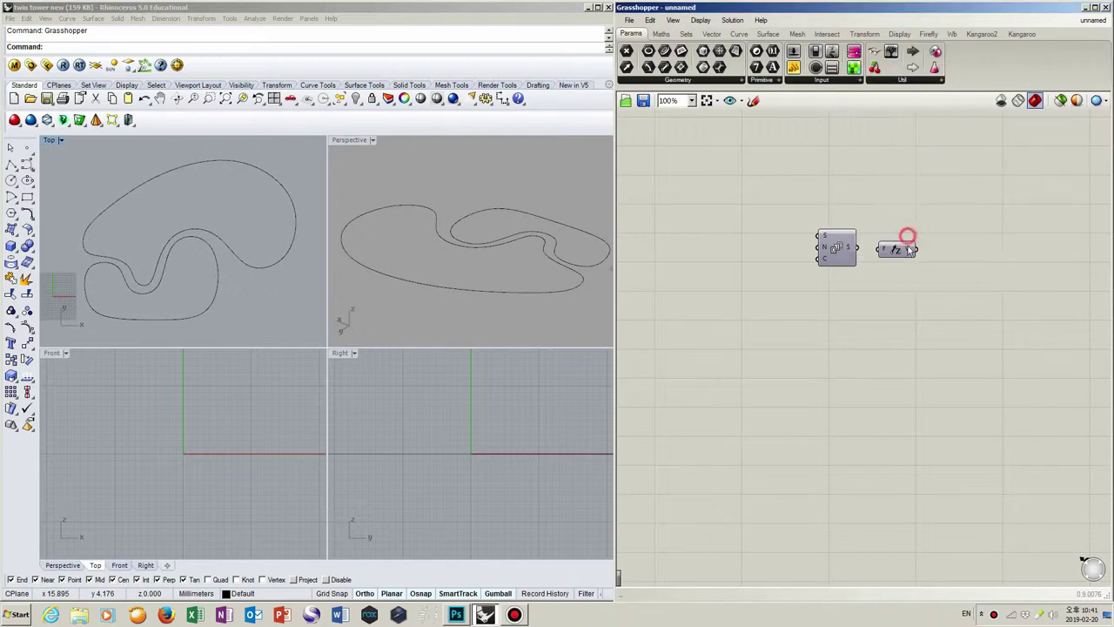
mouse_move(895, 255)
left_mouse_down()
mouse_move(905, 248)
mouse_move(892, 241)
mouse_move(899, 250)
left_mouse_up()
Step: Add a number slider starting at 0 for the Series step input and set it to 30
double_click(736, 288)
type("2")
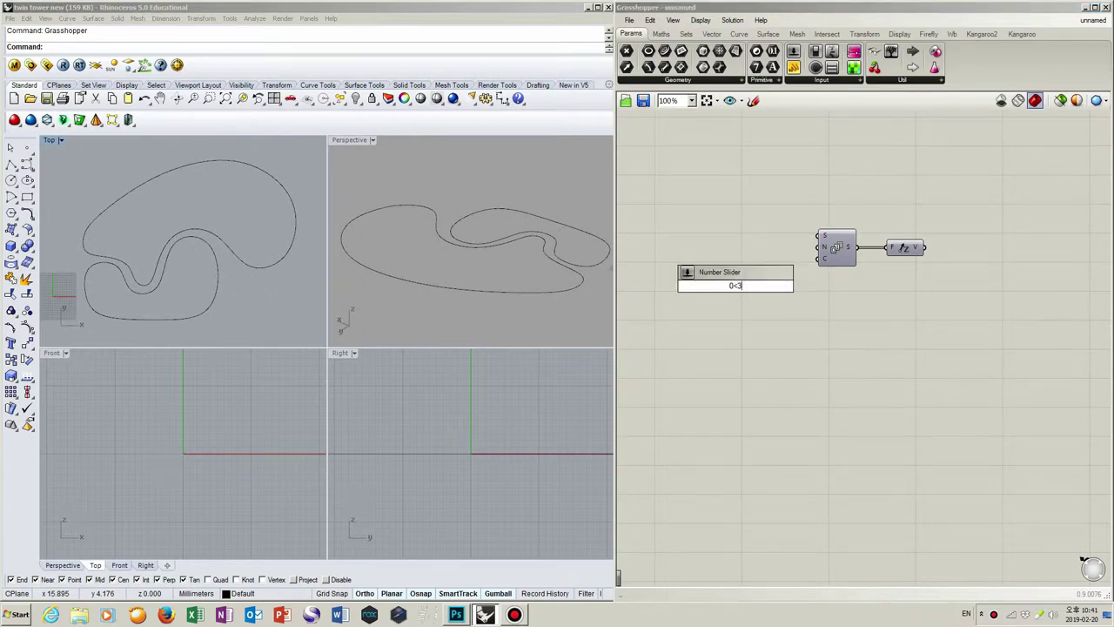
key("Return")
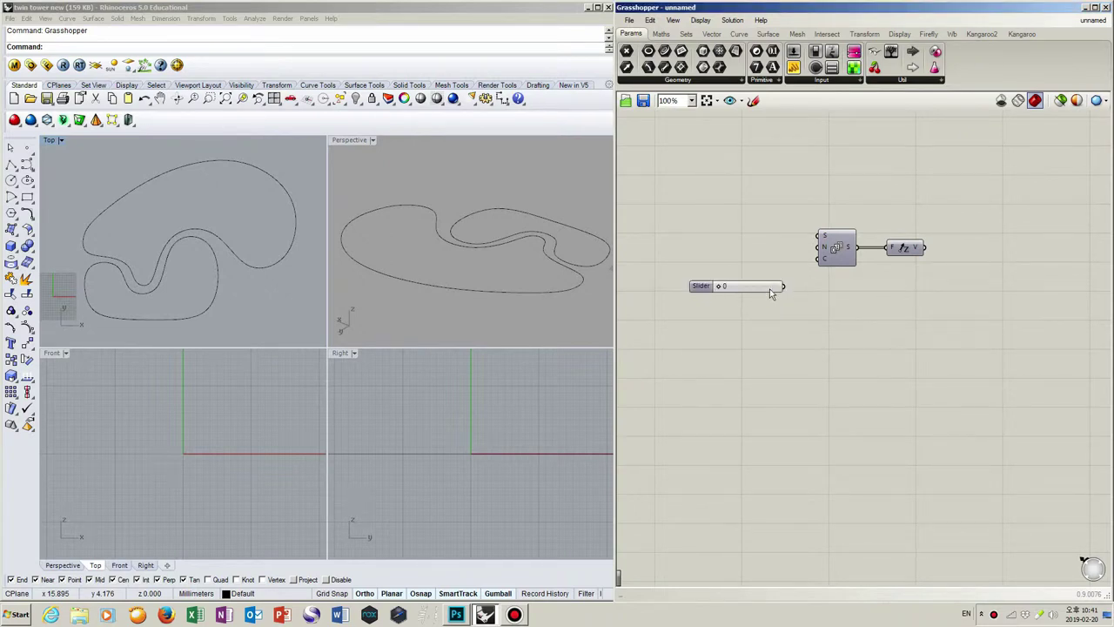
left_click_drag(769, 288, 818, 247)
left_click_drag(713, 253, 741, 247)
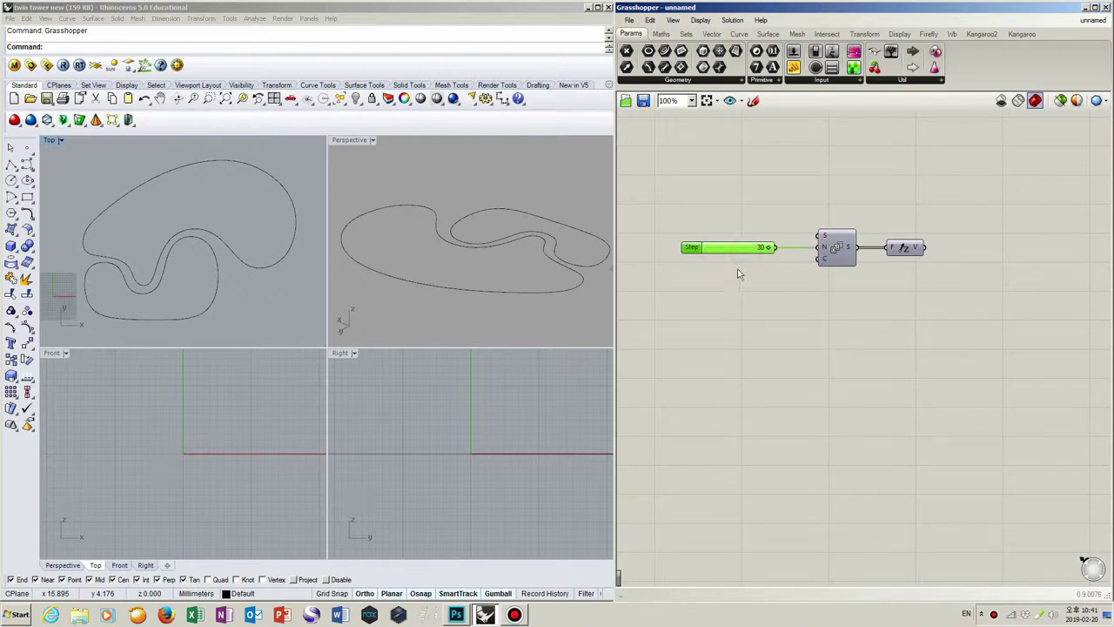
Step: Add a second number slider starting at 0 for the Series count input and set it to 48
double_click(735, 283)
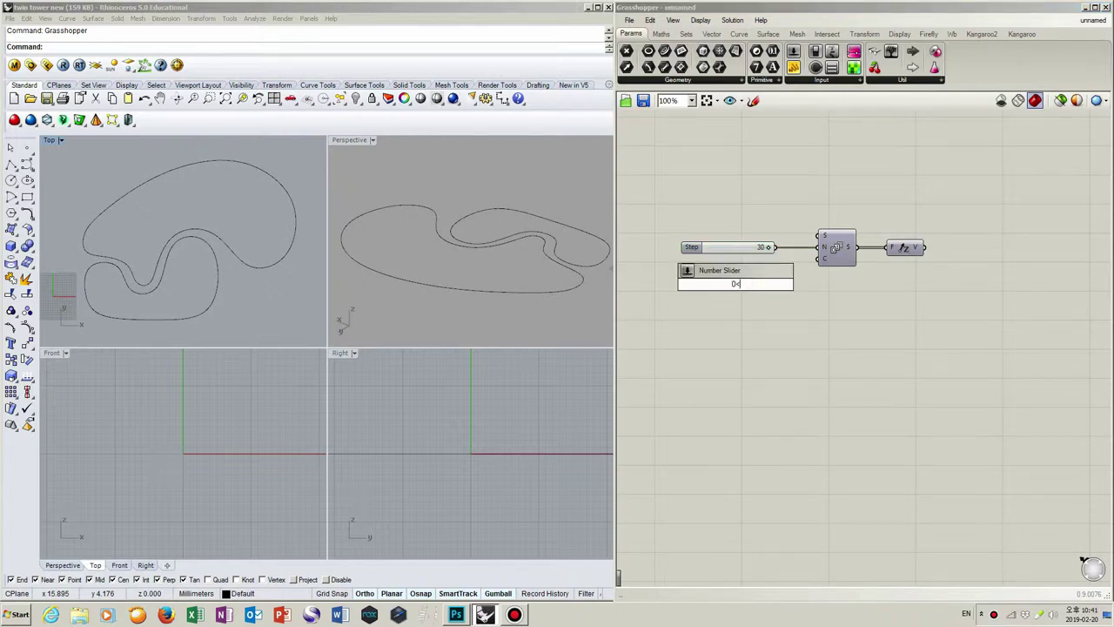
key("Return")
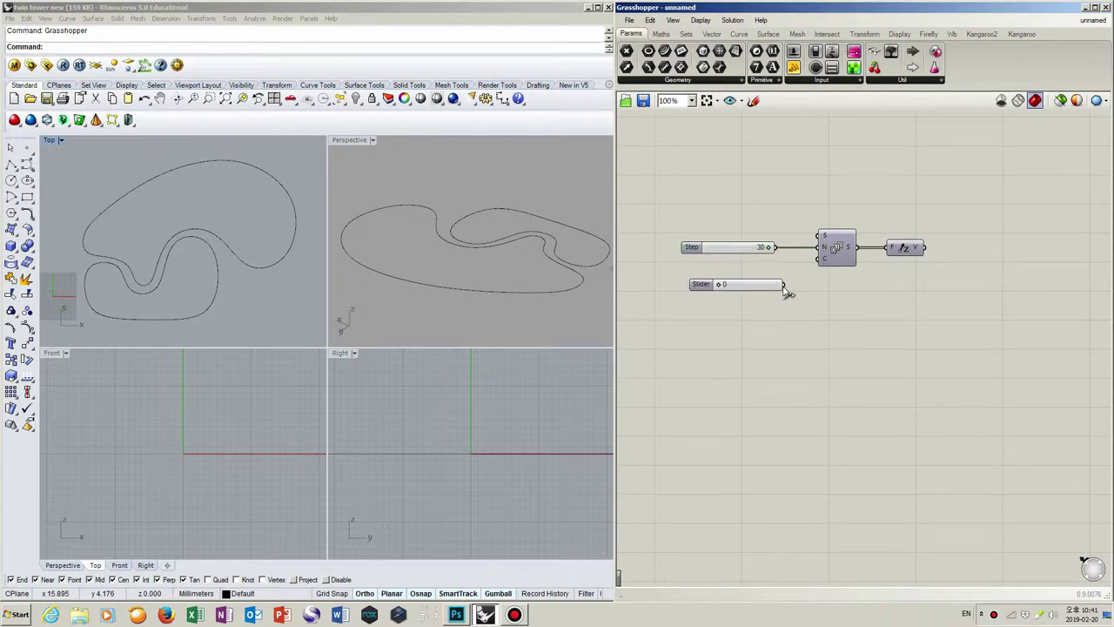
left_click_drag(783, 284, 744, 273)
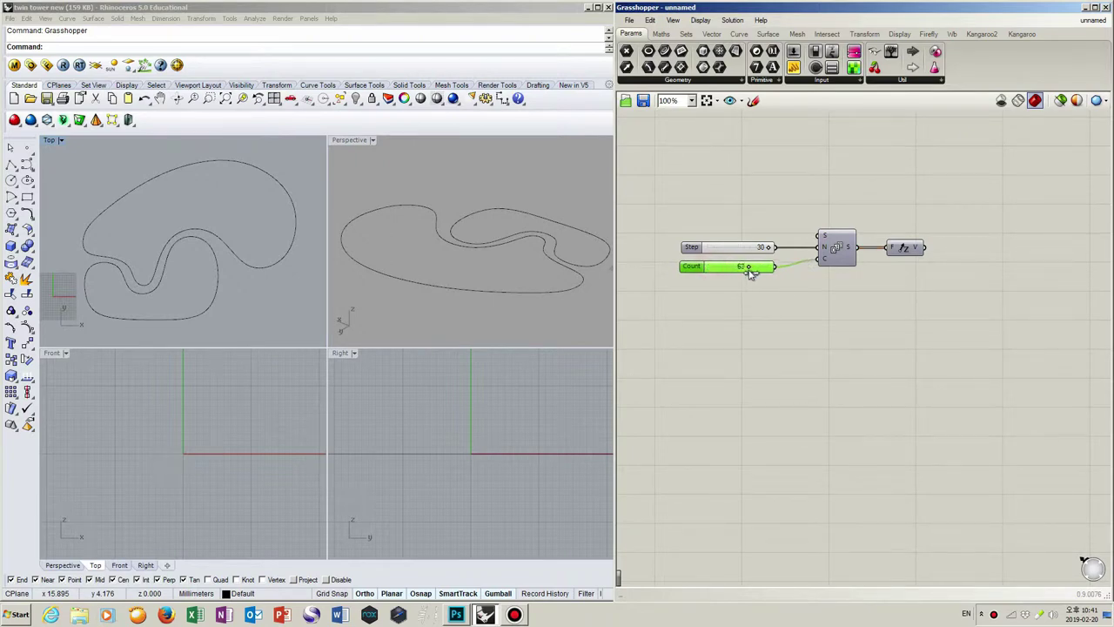
left_click(755, 292)
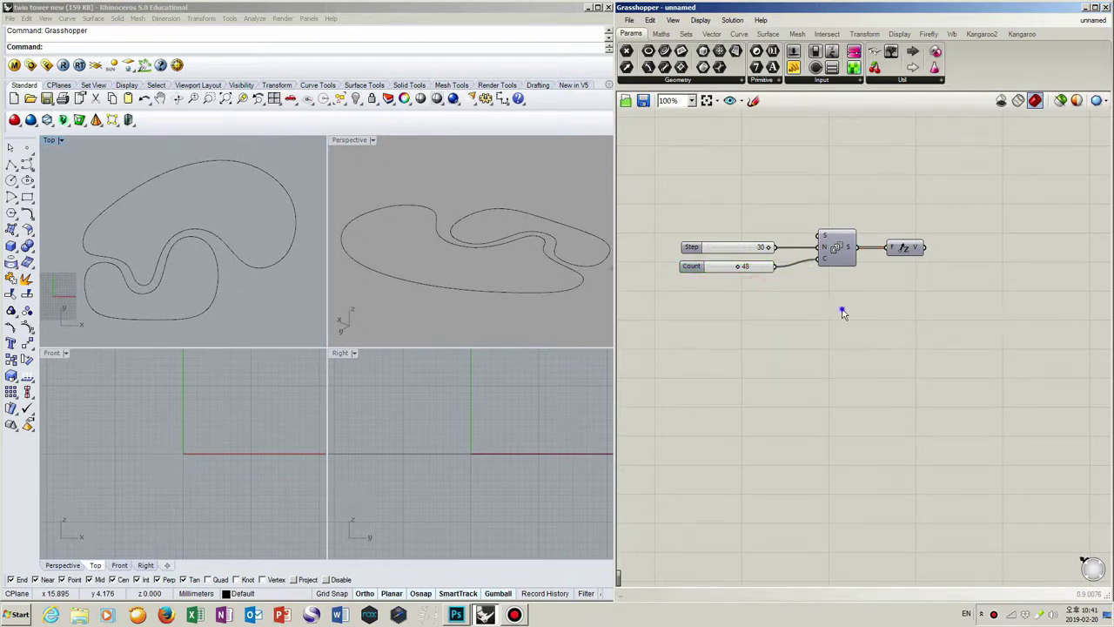
Step: Place a Curve parameter above the Series and Unit Z chain and duplicate it below the chain
right_click_drag(843, 313, 819, 313)
double_click(857, 182)
type("curve")
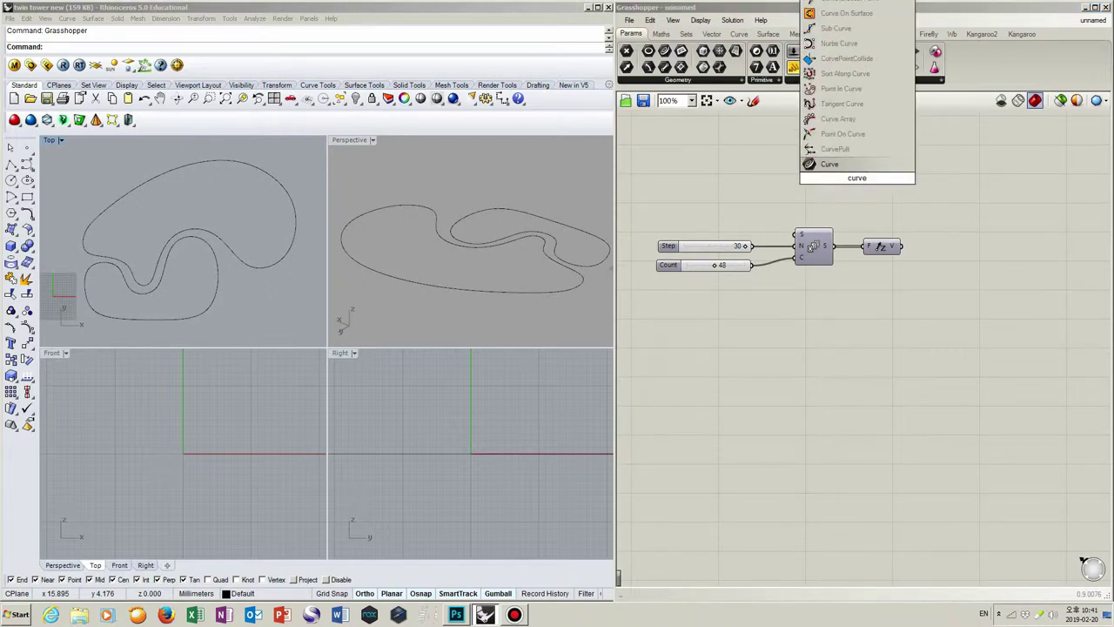
key("Return")
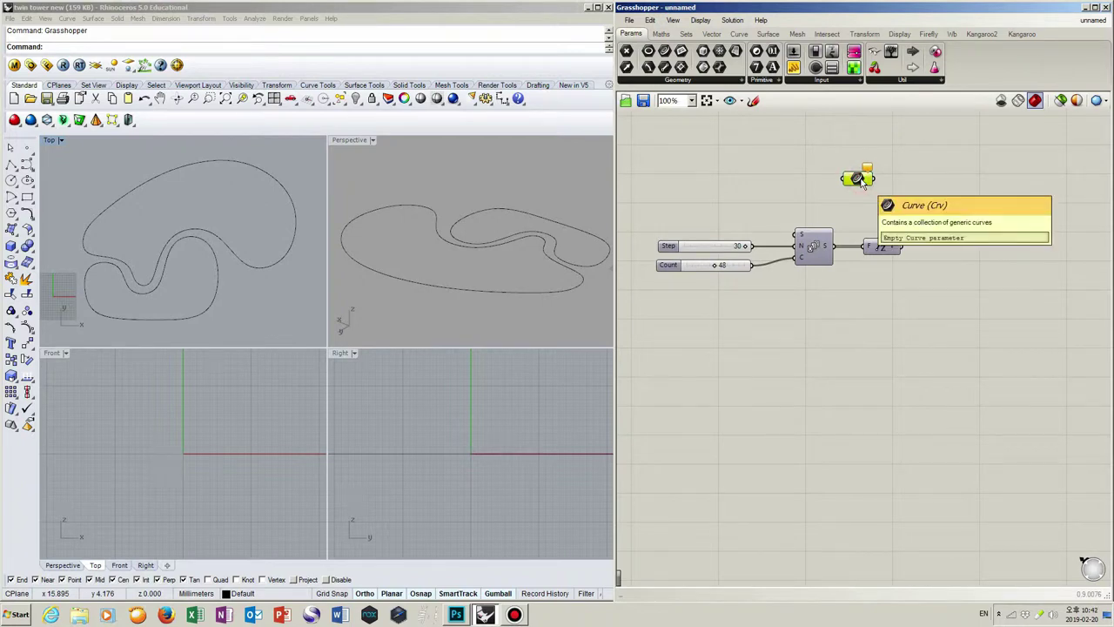
left_click_drag(860, 180, 857, 317, "alt")
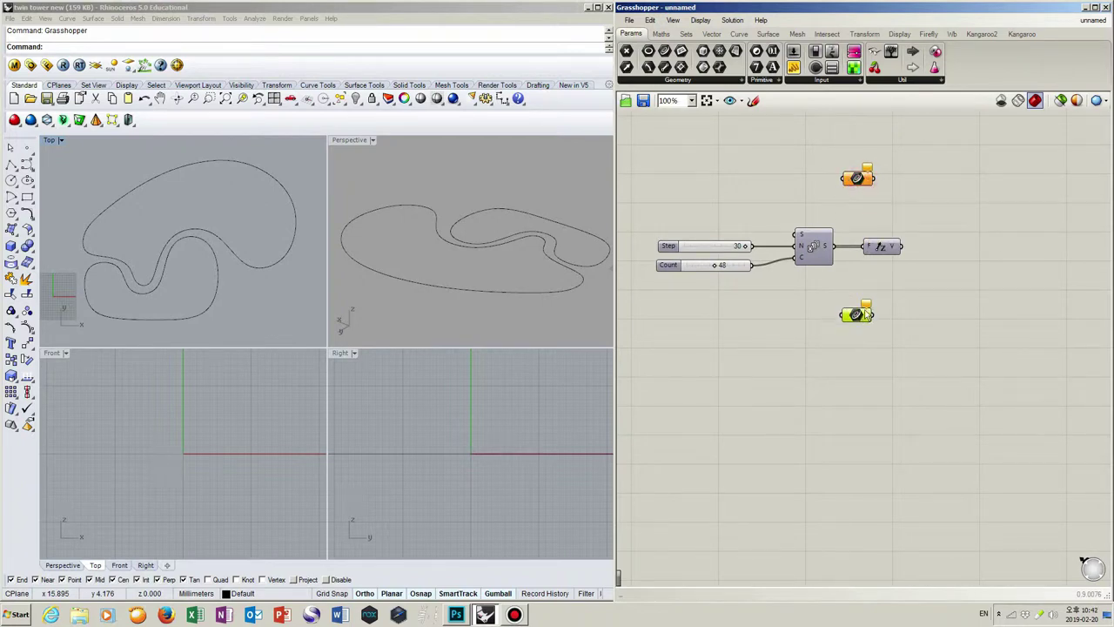
left_click(889, 298)
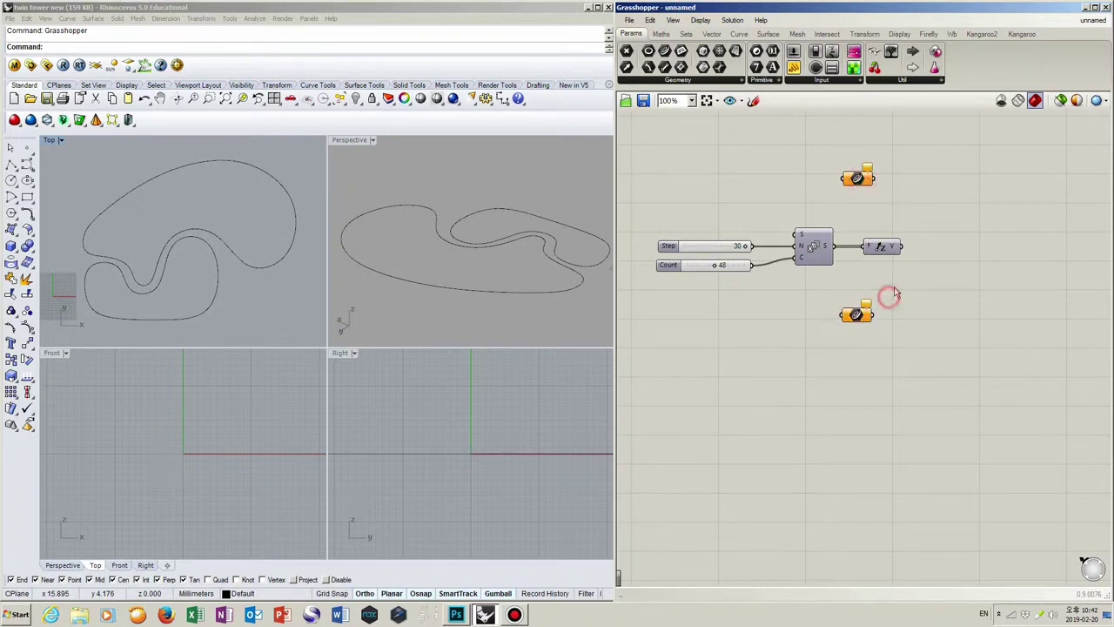
left_click(858, 315, "shift")
left_click(851, 160)
left_click(901, 165)
left_click(857, 177)
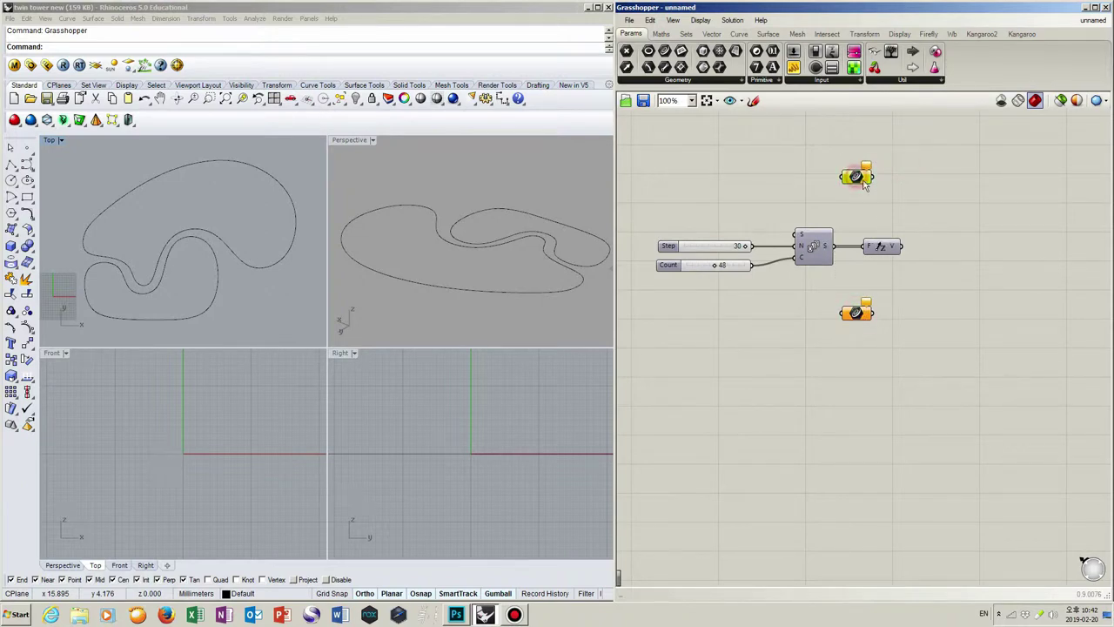
Step: Reference the larger Rhino outline in the upper Curve parameter and the smaller outline in the lower Curve parameter
right_click(863, 182)
left_click(902, 363)
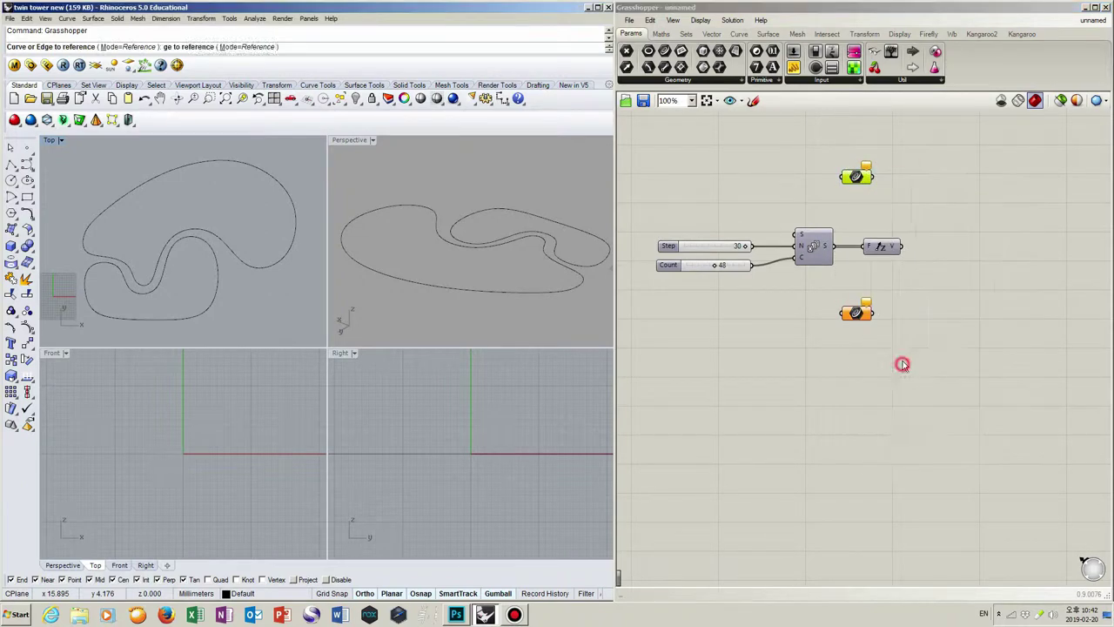
left_click(242, 264)
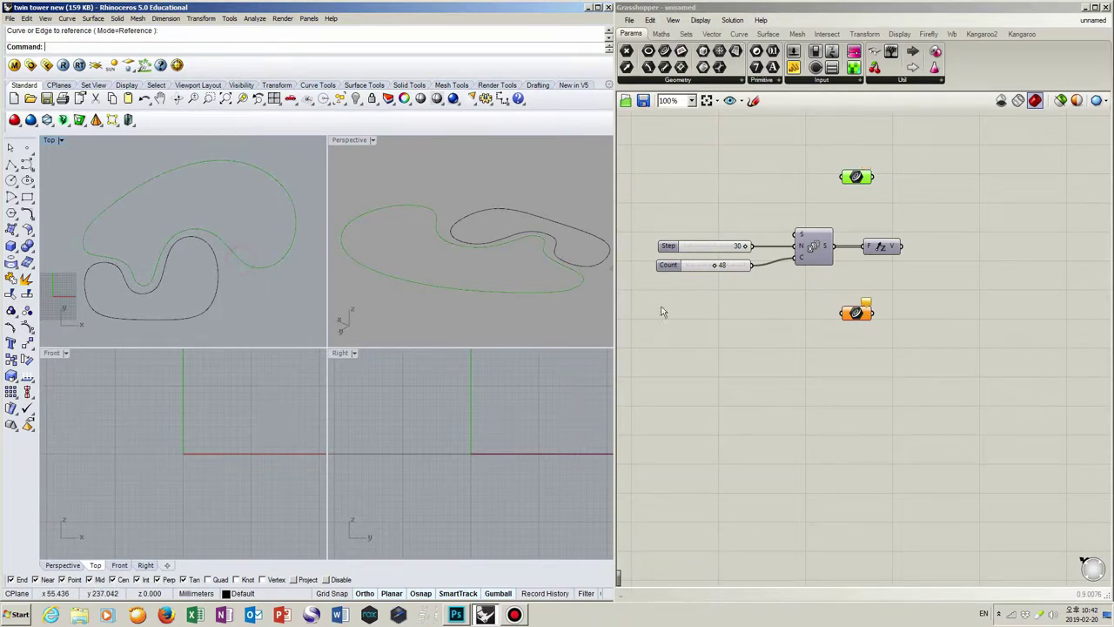
right_click(853, 315)
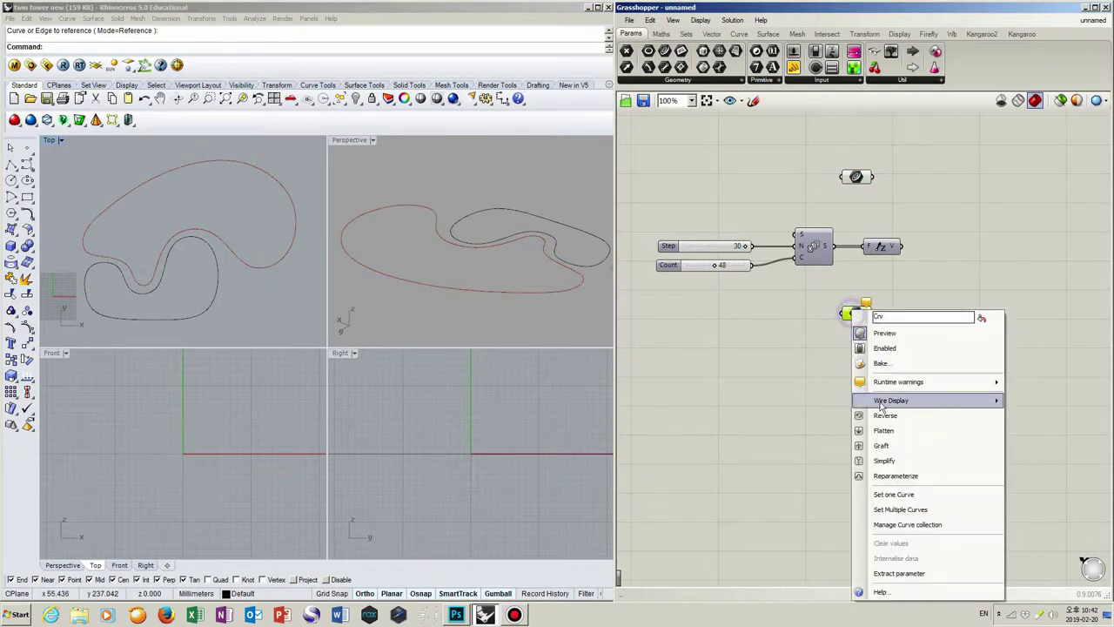
left_click(892, 495)
left_click(210, 307)
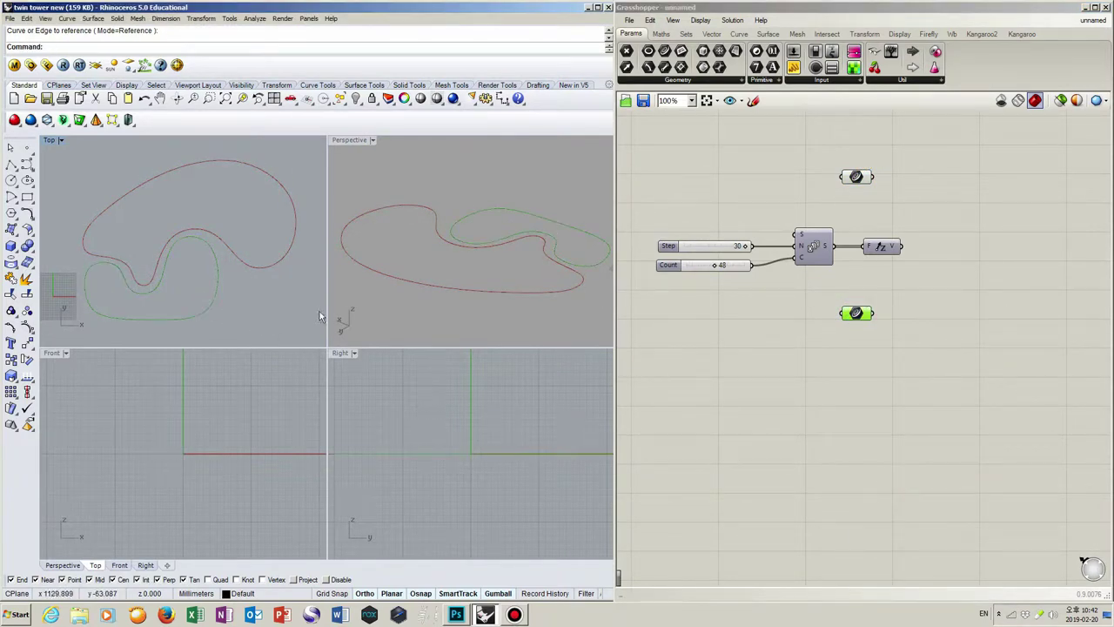
left_click(791, 348)
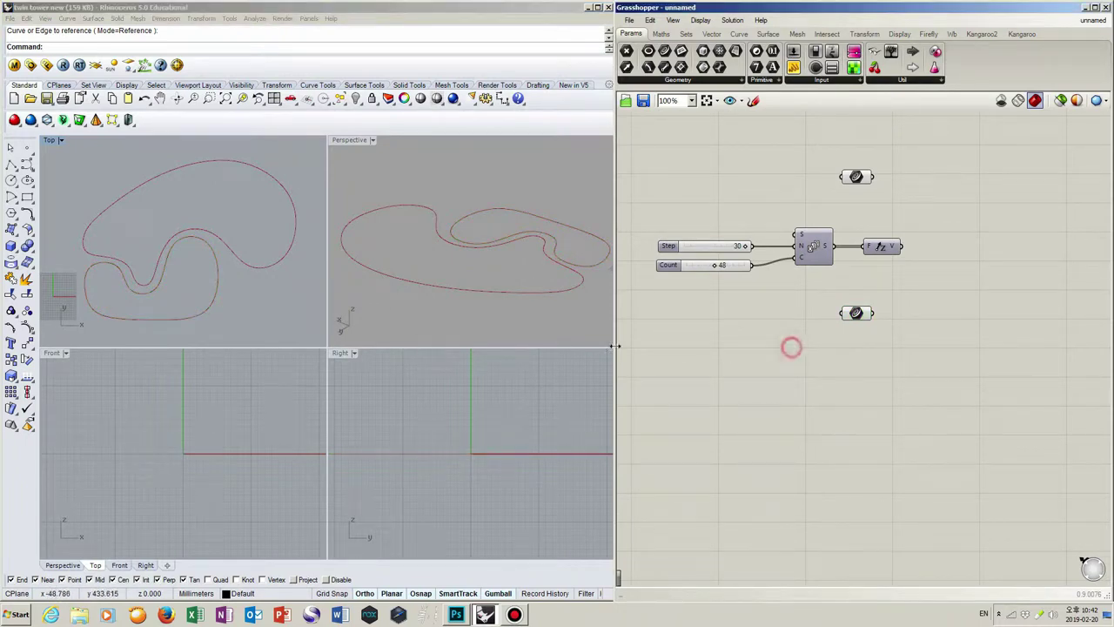
Step: Enlarge the Top and Perspective viewports over the Front and Right ones and frame both outlines in each
left_click_drag(464, 348, 464, 552)
left_click(262, 351)
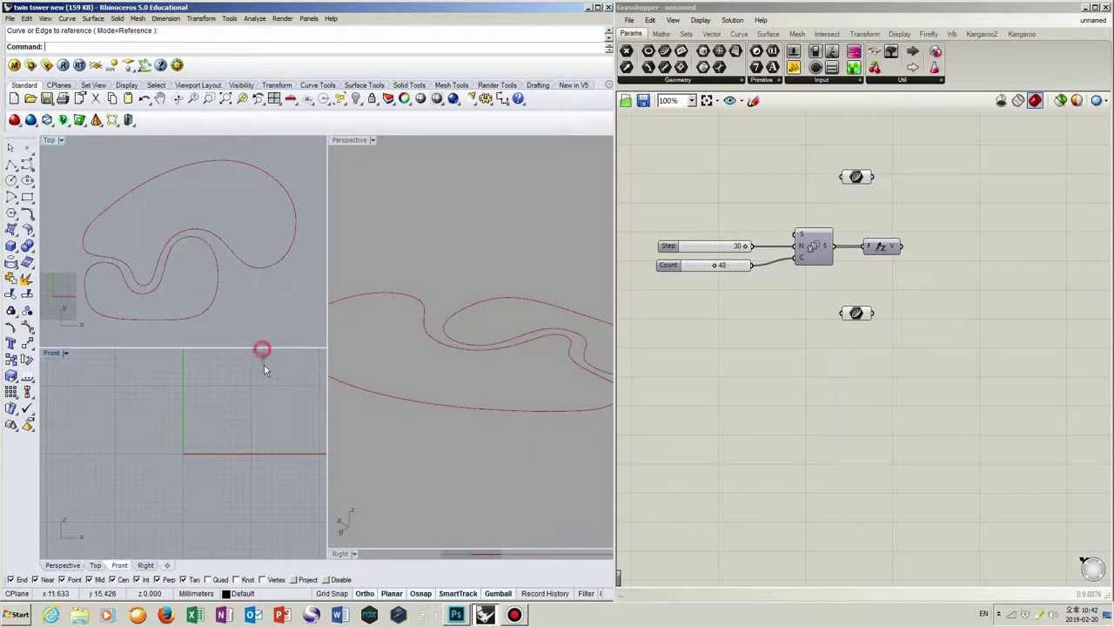
left_click(269, 346)
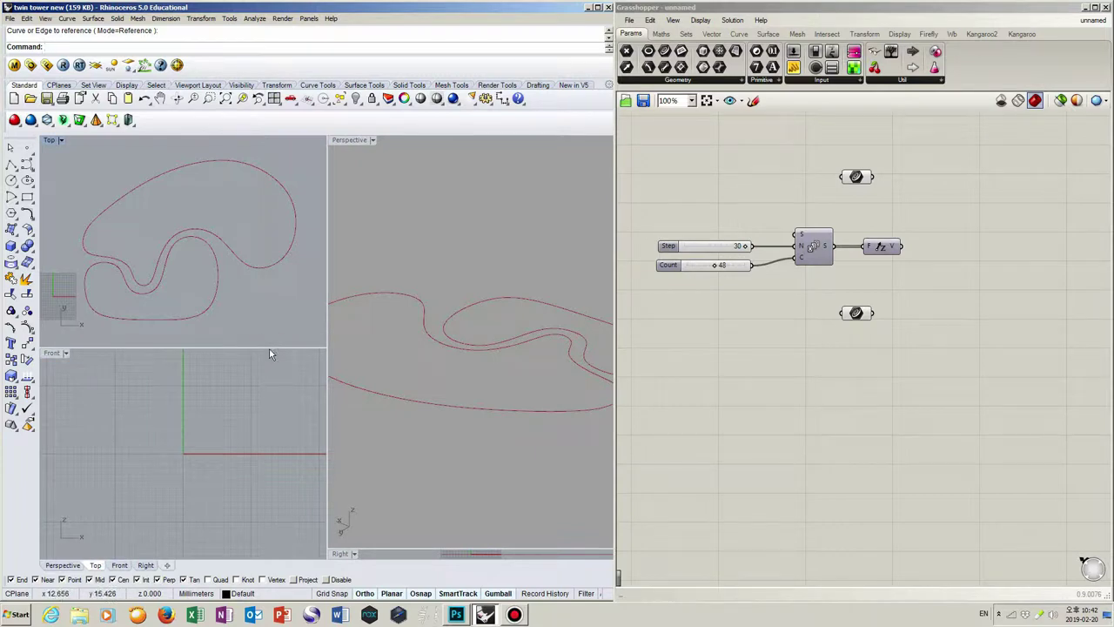
left_click_drag(269, 348, 268, 552)
left_click(387, 453)
scroll(433, 446, "down", 6)
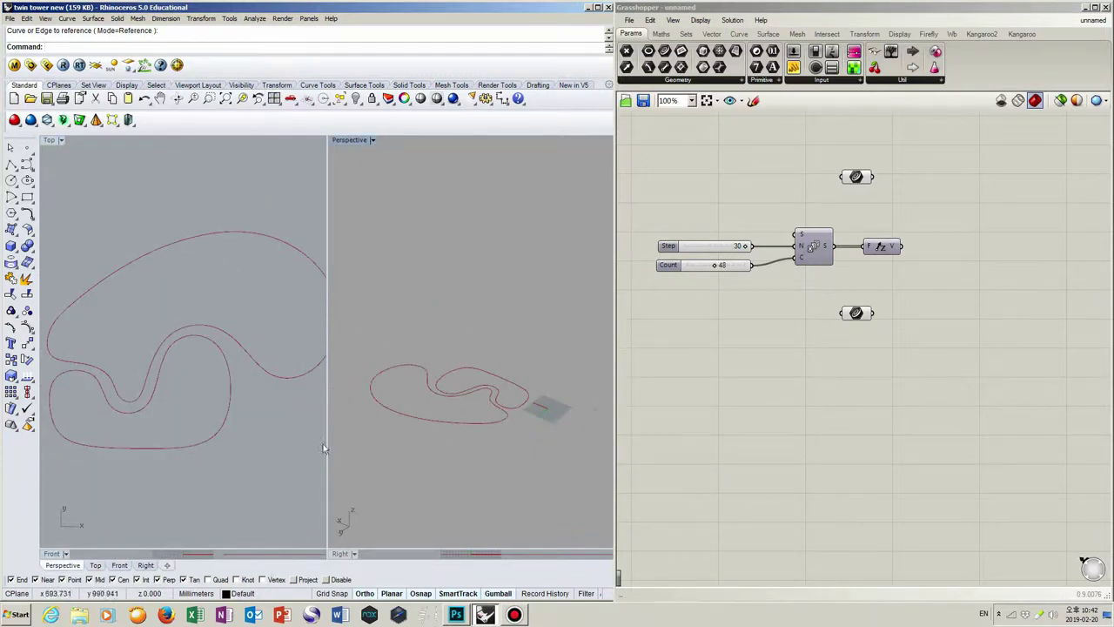
left_click(243, 436)
scroll(242, 436, "down", 4)
right_click_drag(459, 448, 464, 430)
left_click(746, 390)
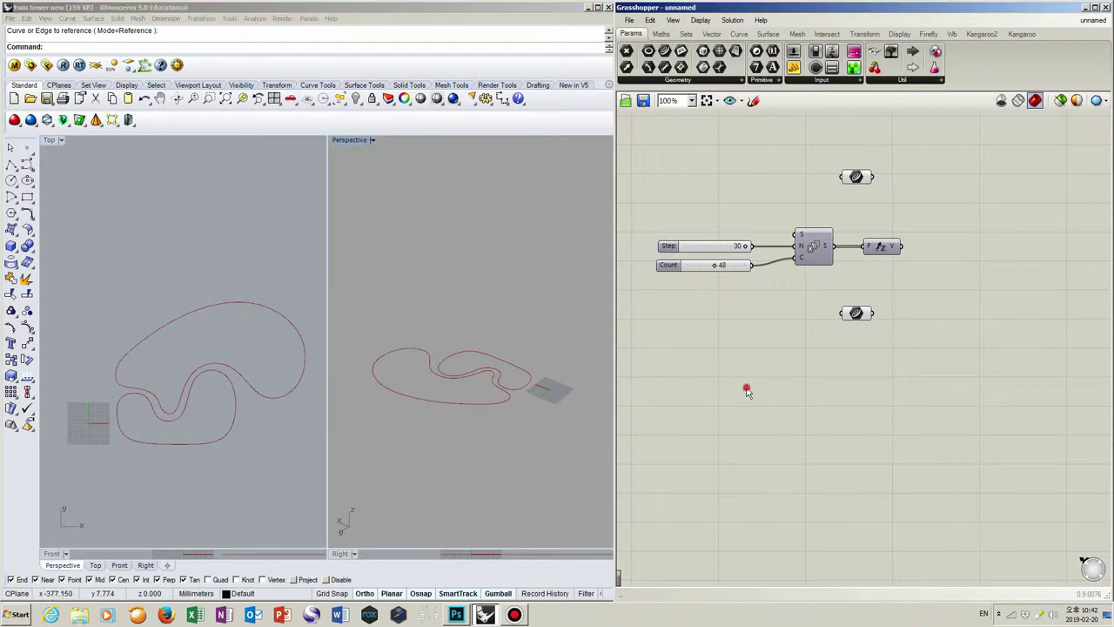
Step: Add a Move component for each Curve parameter and connect each curve to its Move geometry input
double_click(940, 203)
type("move")
key("Return")
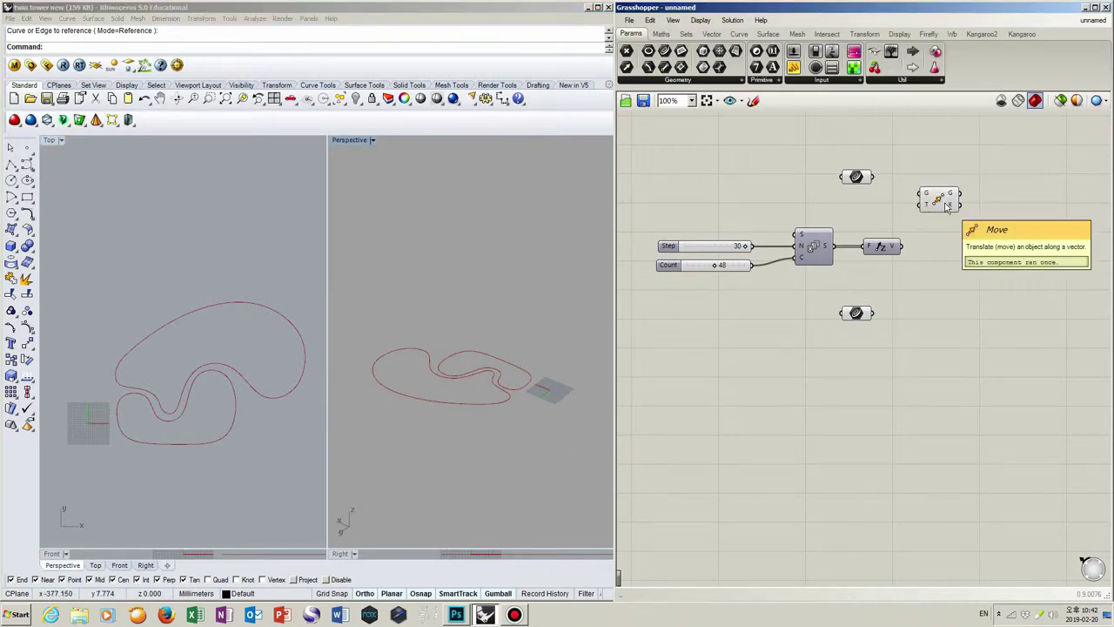
left_click_drag(943, 200, 940, 185)
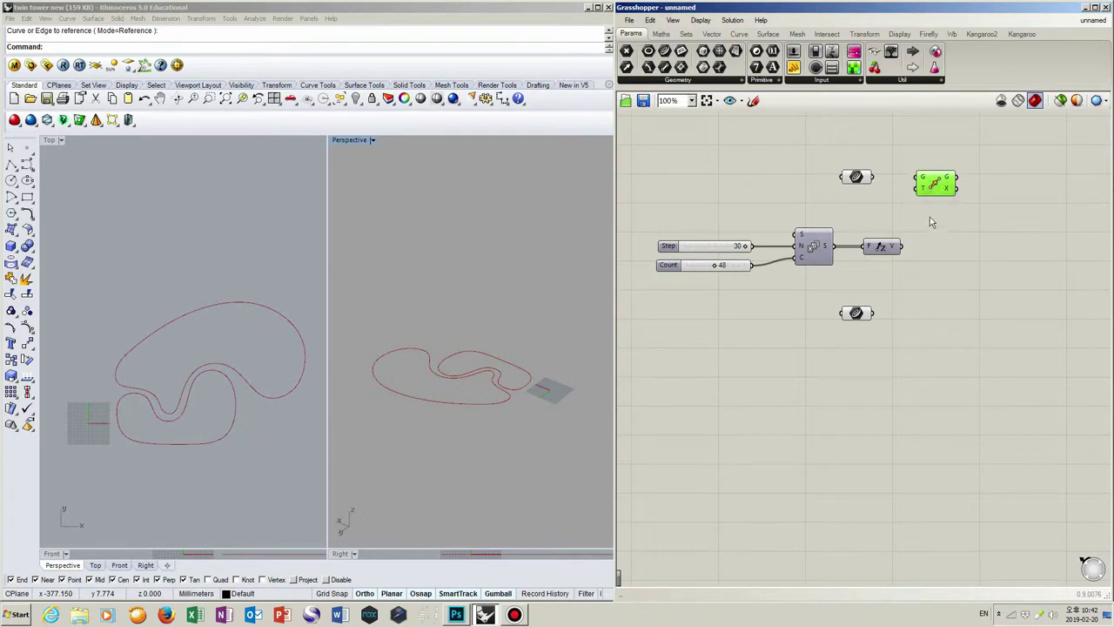
left_click_drag(938, 186, 938, 328, "alt")
left_click_drag(871, 176, 918, 177)
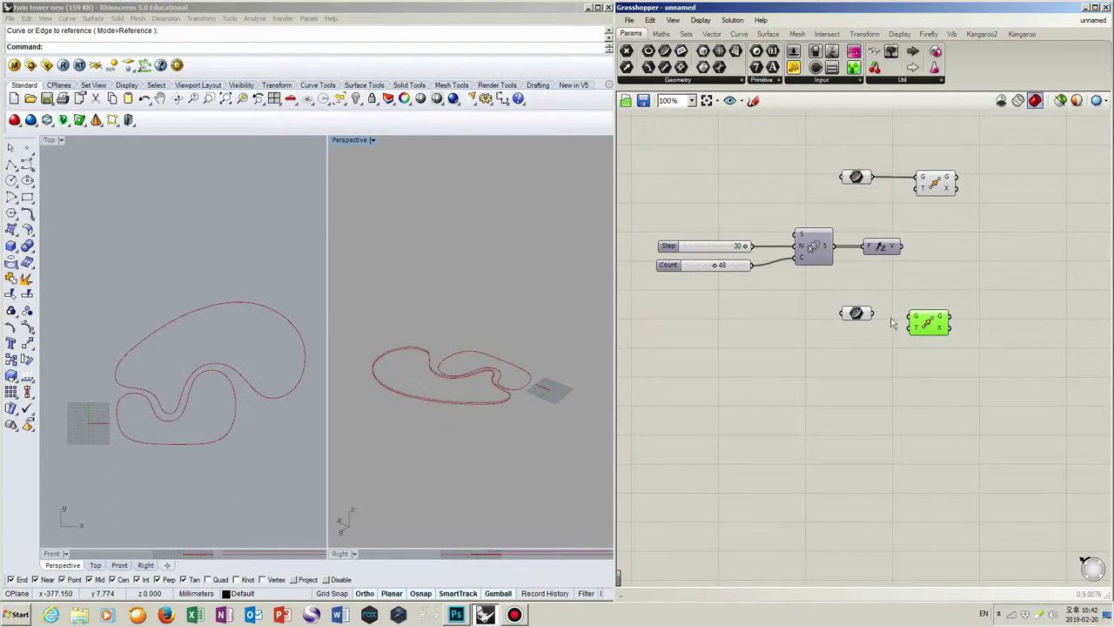
left_click_drag(873, 313, 914, 313)
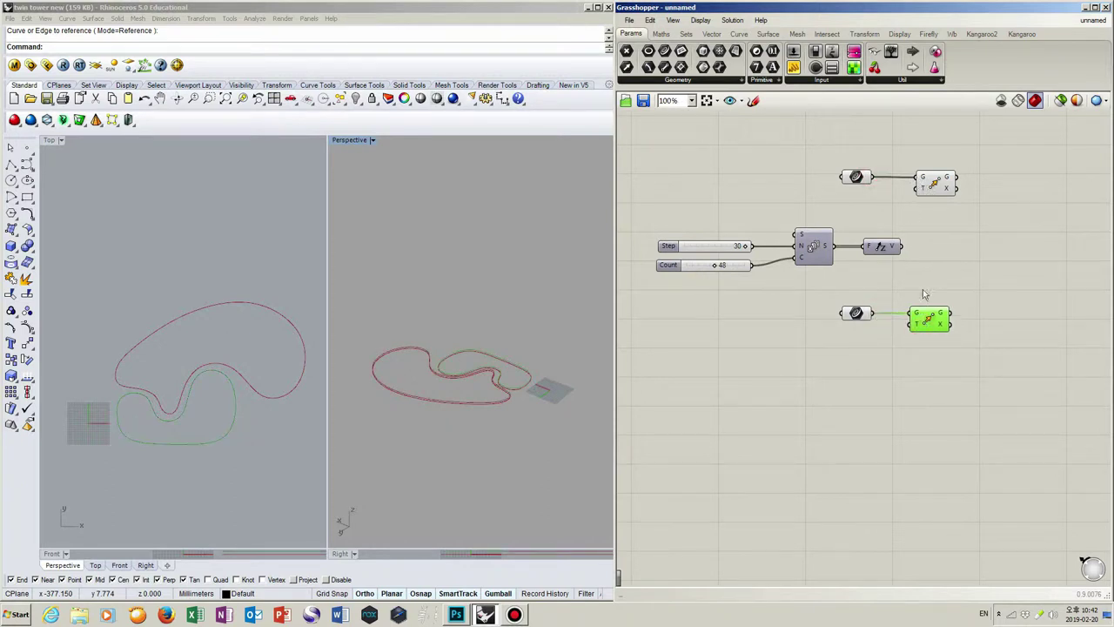
Step: Feed the Unit Z vector into the translation inputs of both Move components and line the two components up
left_click(931, 182)
left_click(927, 223)
right_click_drag(940, 254, 904, 263)
left_click_drag(867, 242, 883, 182)
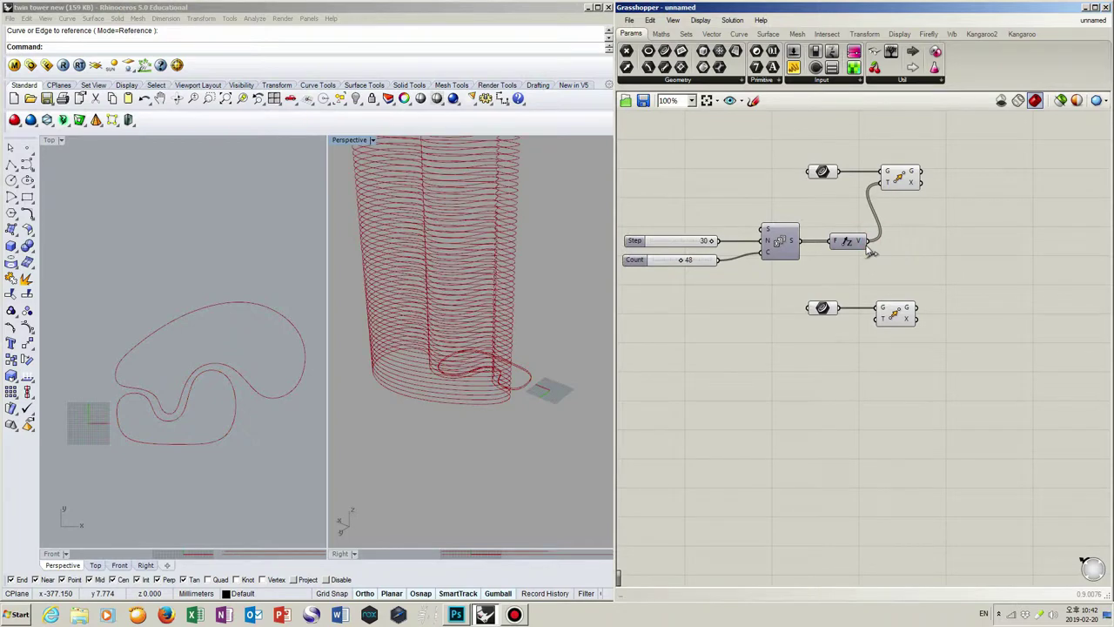
left_click_drag(874, 246, 924, 315)
left_click(903, 183)
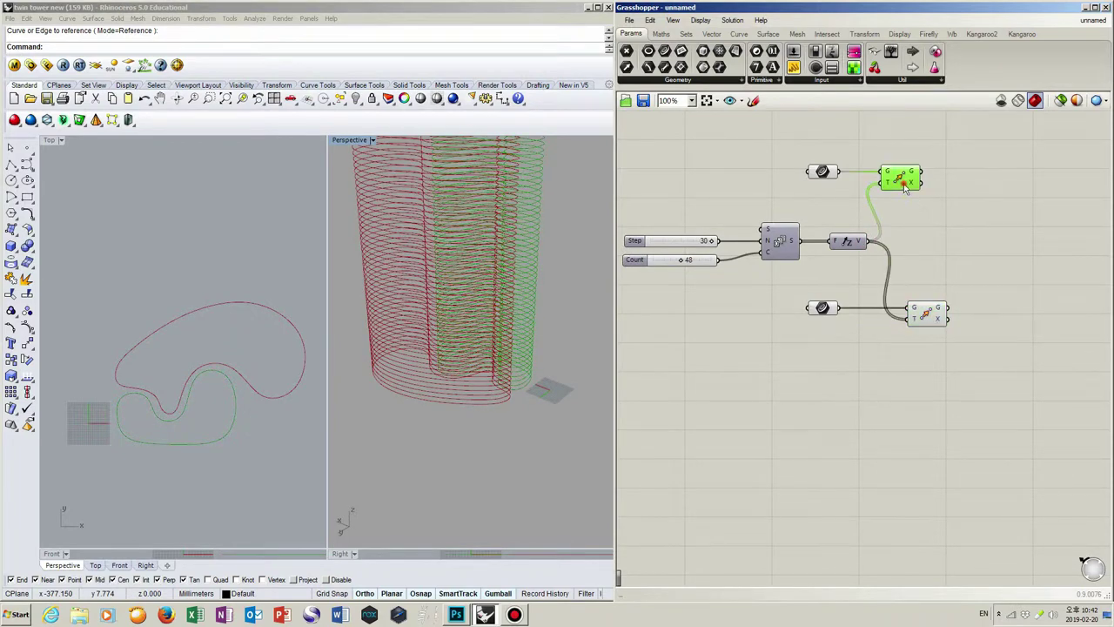
left_click_drag(903, 185, 928, 185)
left_click(563, 282)
scroll(561, 280, "down", 4)
right_click_drag(559, 280, 549, 328, "shift")
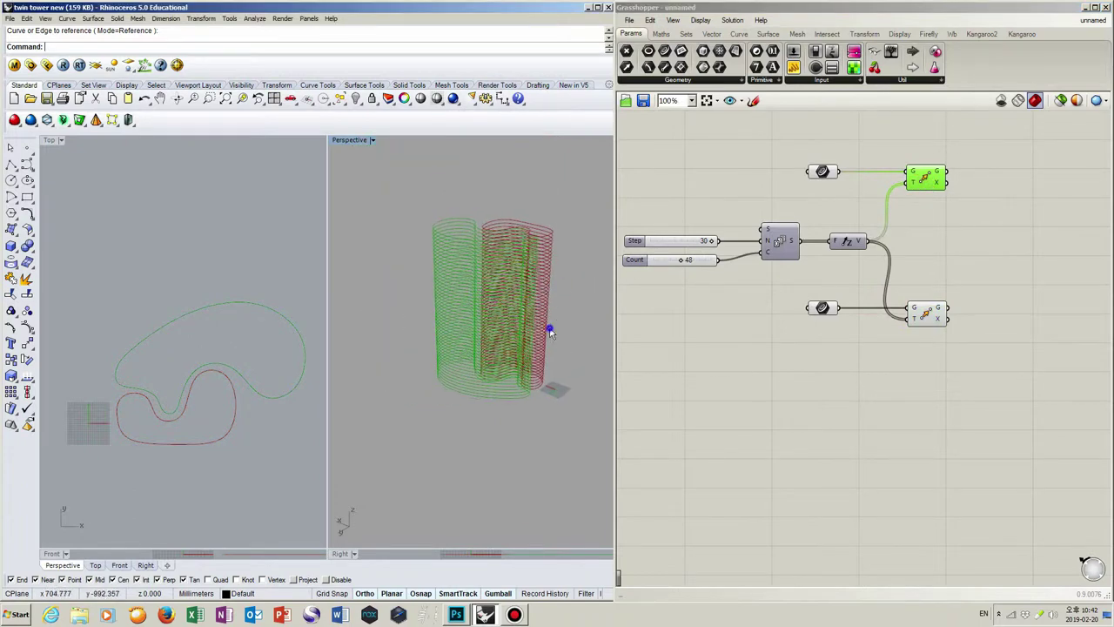
scroll(531, 322, "up", 4)
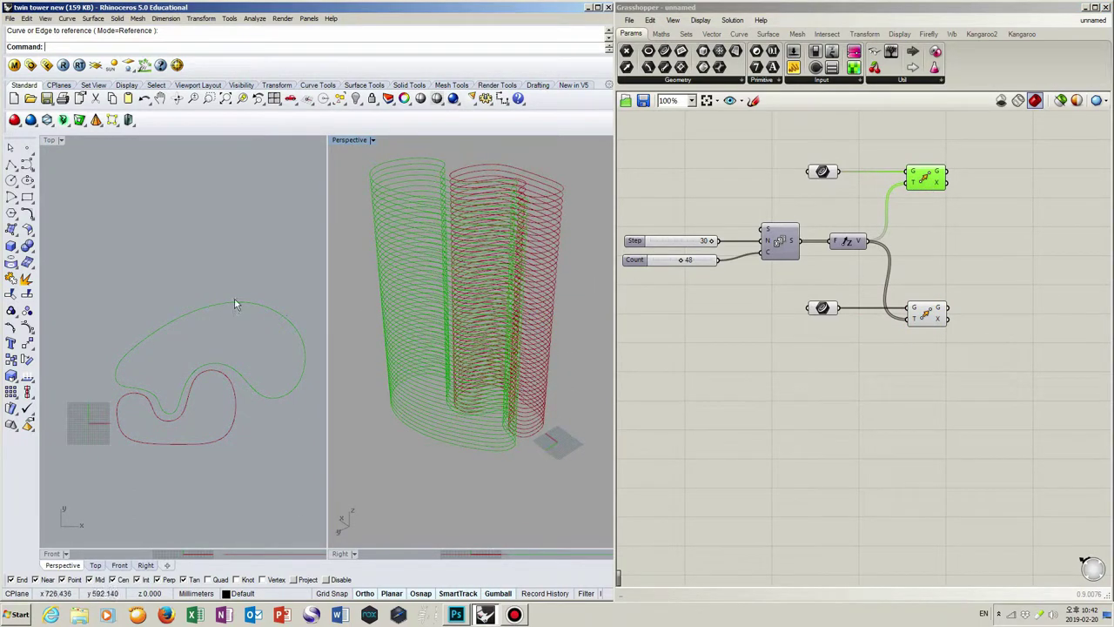
right_click_drag(230, 279, 215, 249)
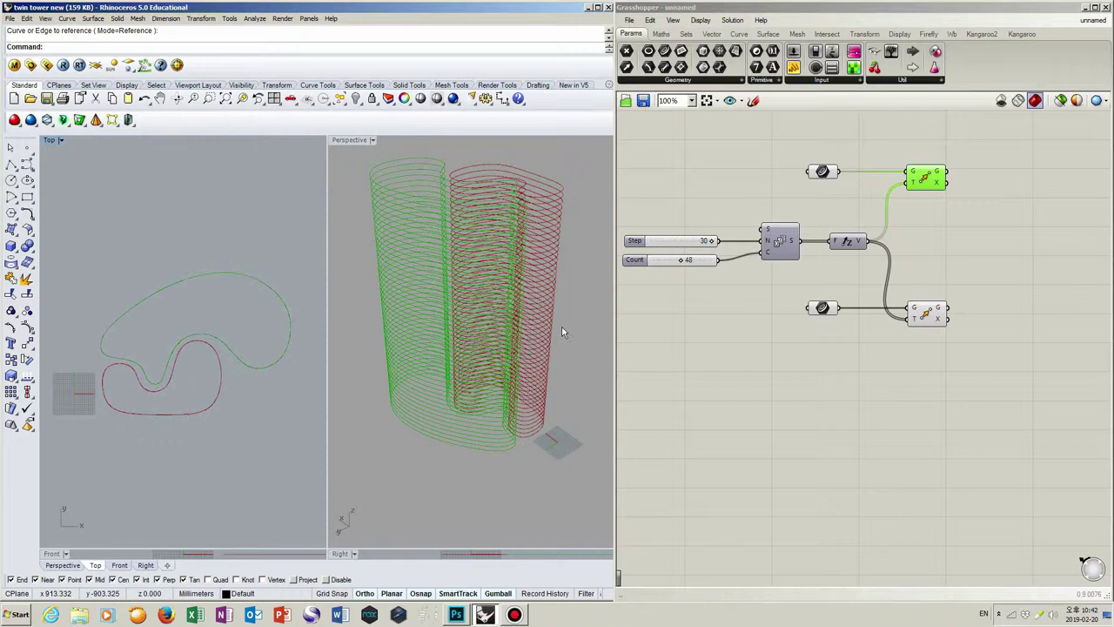
Step: Add a second Series component below the lower Move and connect the existing Count slider to its count input
left_click(826, 364)
right_click_drag(850, 351, 841, 388)
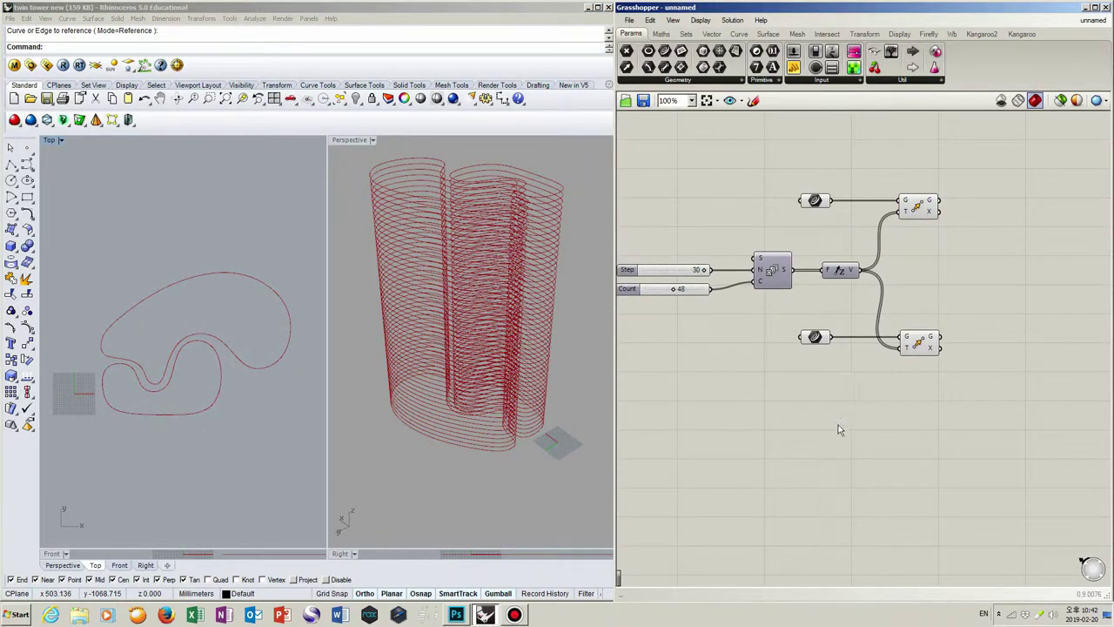
right_click_drag(911, 404, 885, 401)
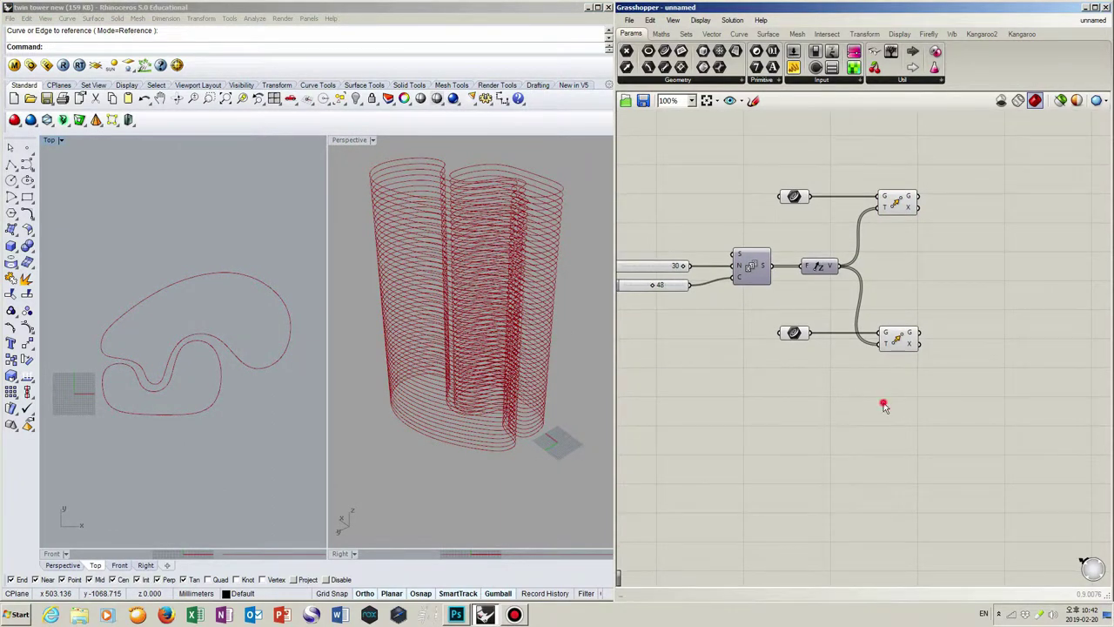
double_click(883, 406)
type("series")
key("Return")
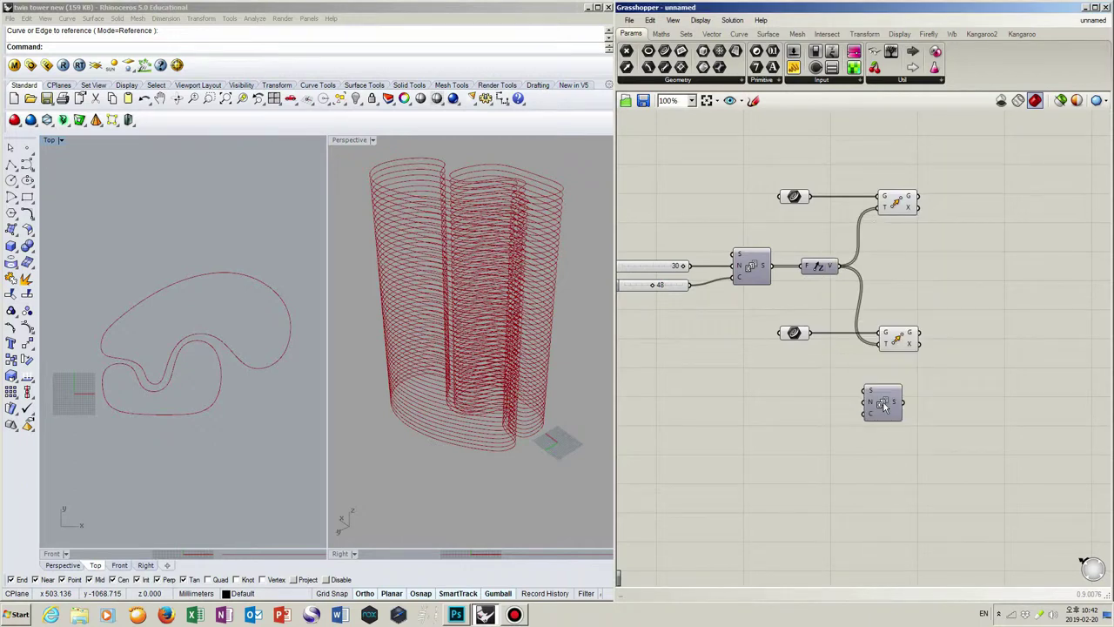
left_click_drag(883, 405, 896, 404)
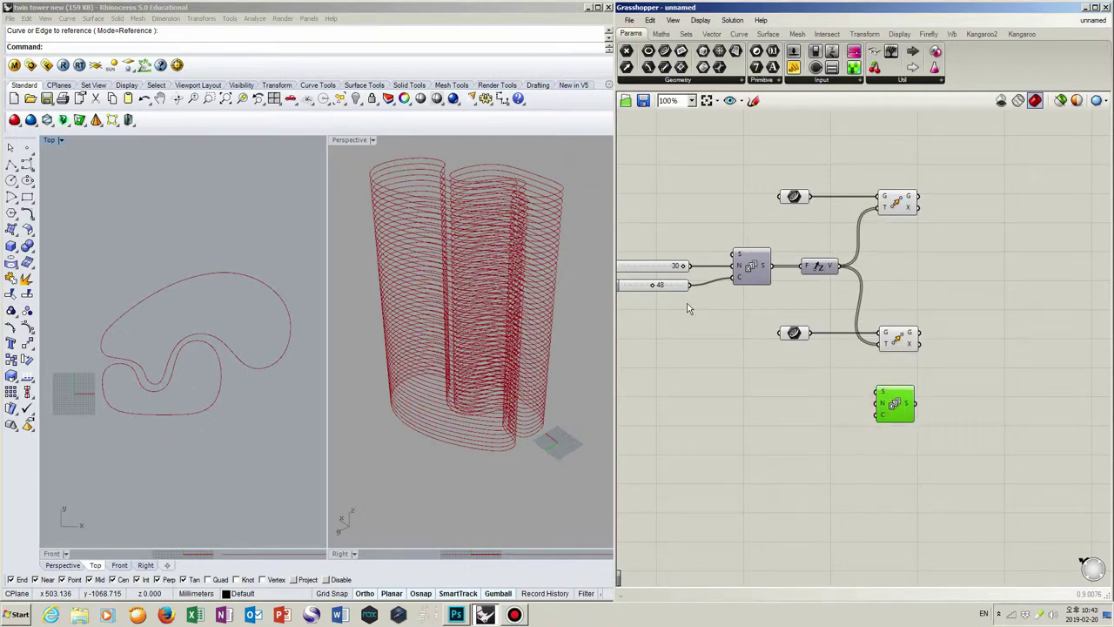
left_click_drag(692, 289, 877, 418)
Step: Create an integer slider ranging from 0 to 10, set it to 2, and connect it to the new Series' step input
double_click(777, 384)
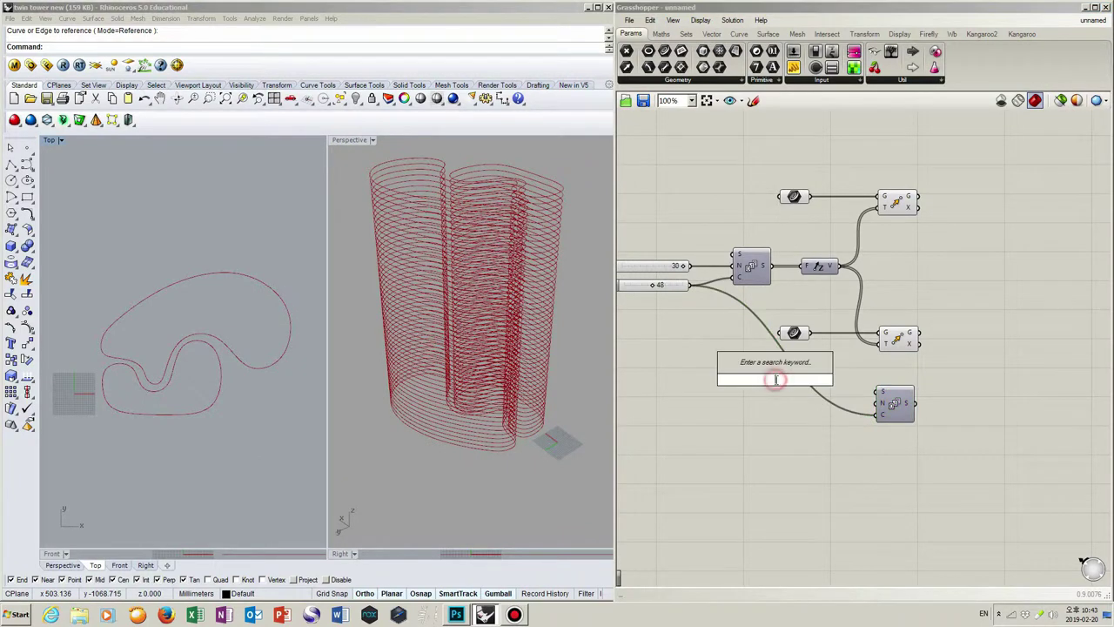
type("0<10")
key("Return")
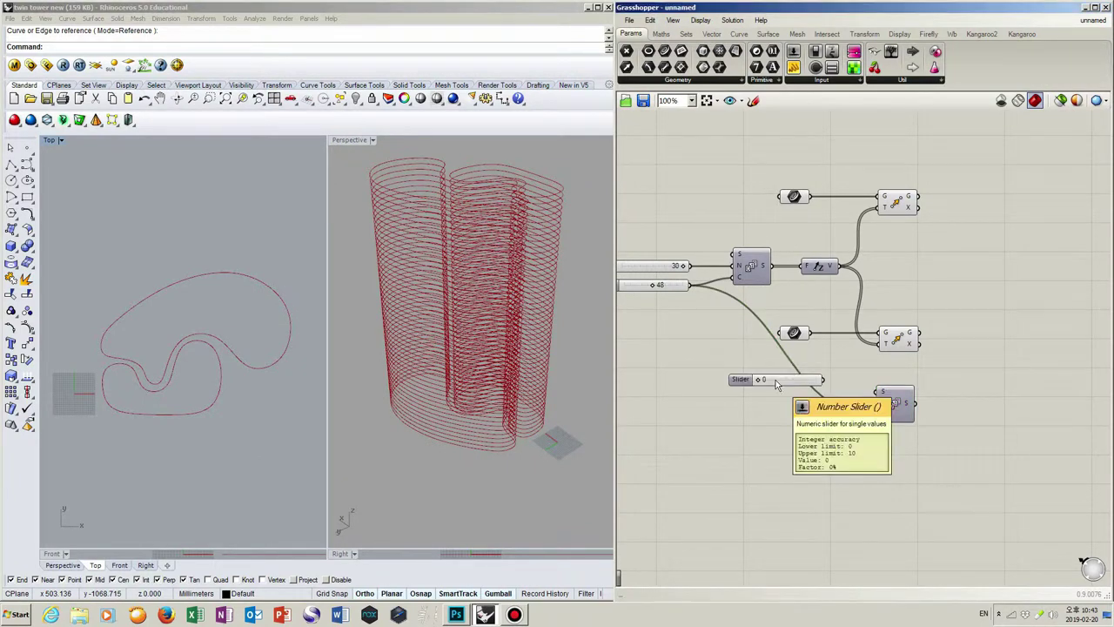
left_click_drag(775, 381, 757, 406)
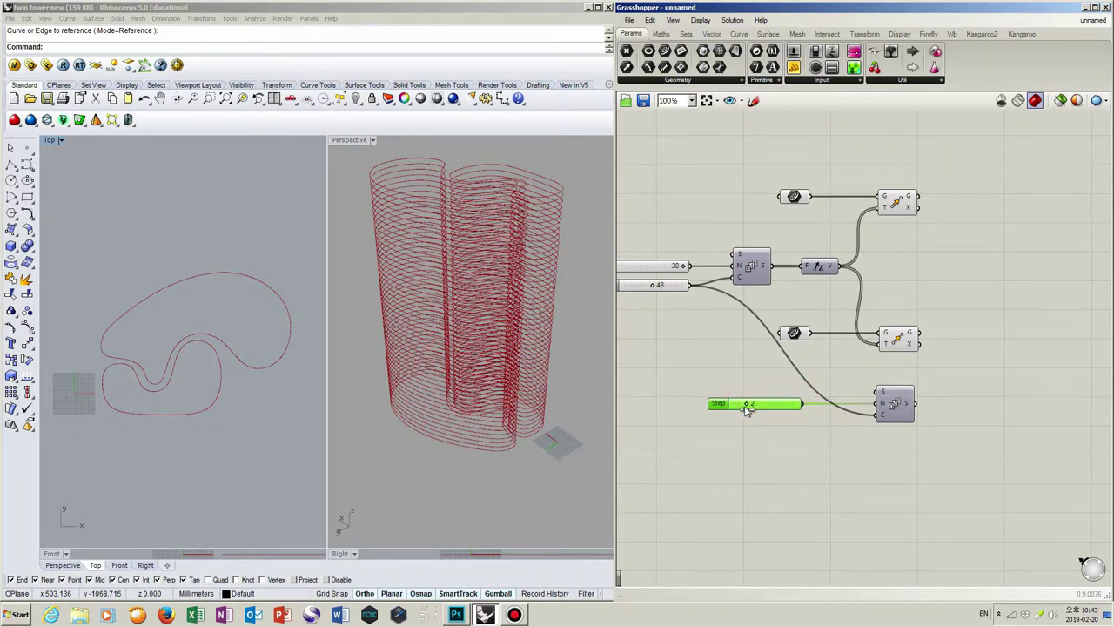
left_click(754, 424)
Step: Add two Area components and connect each Move's geometry output to one of them
right_click_drag(905, 266, 858, 249)
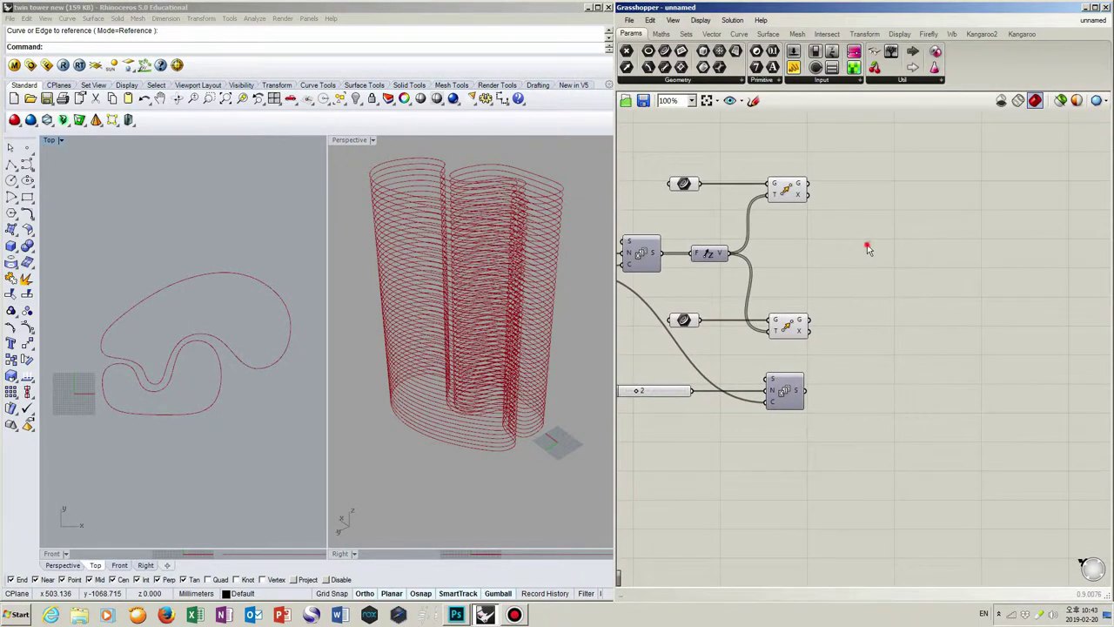
double_click(866, 249)
type("area")
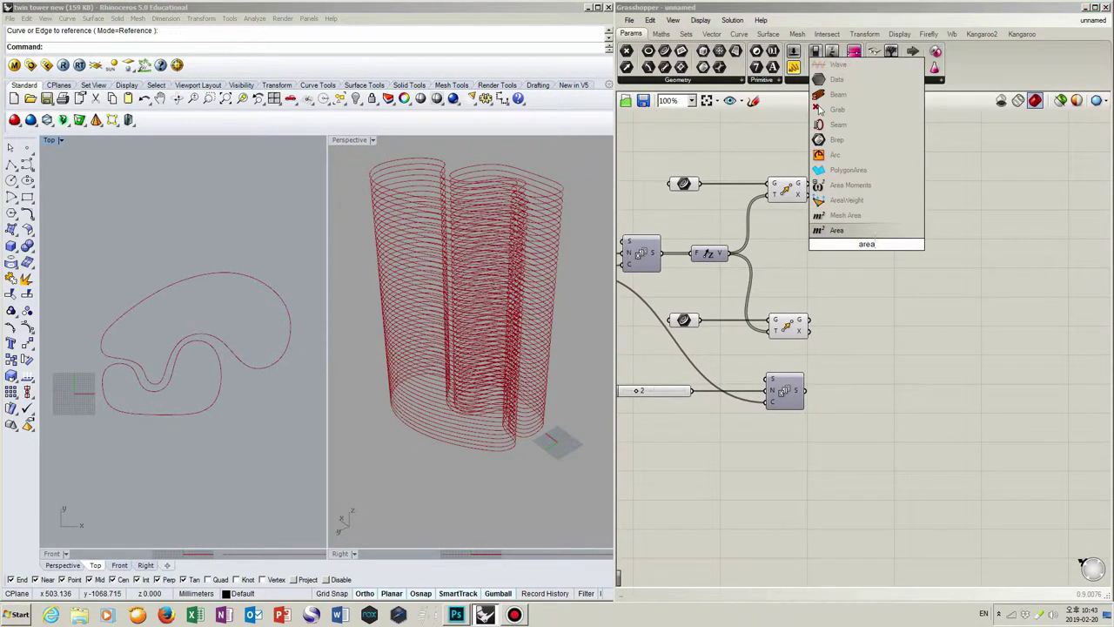
key("Return")
left_click(870, 233)
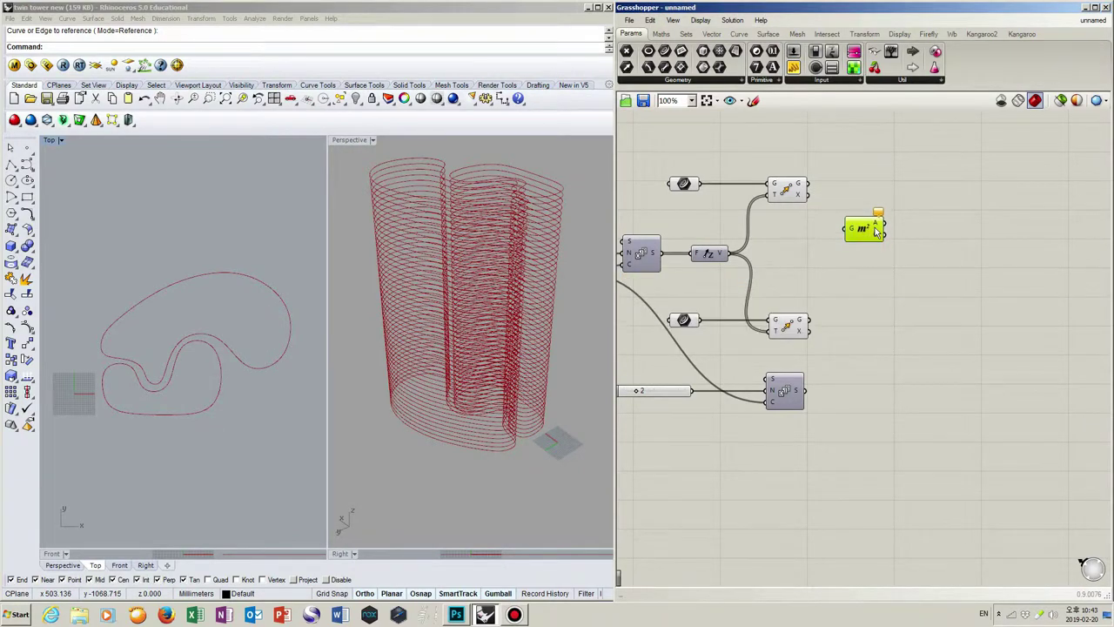
left_click_drag(875, 231, 870, 285, "alt")
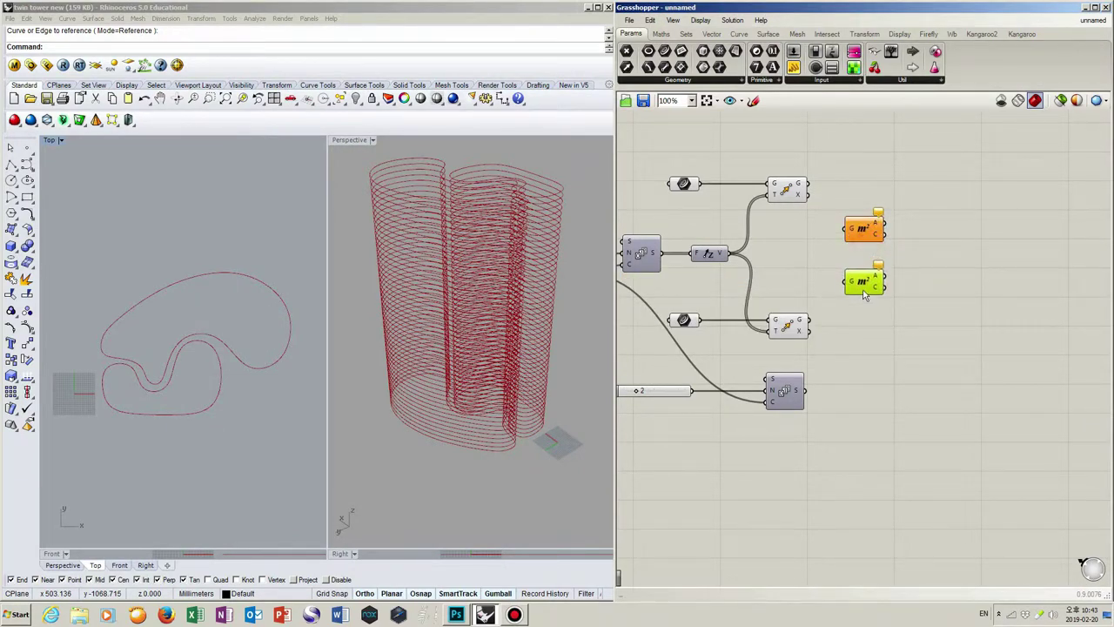
right_click_drag(935, 289, 914, 277)
left_click_drag(787, 185, 827, 241)
left_click_drag(786, 324, 840, 284)
Step: Add a two-point Line component and connect the two Area centroids to its A and B inputs
right_click_drag(923, 263, 918, 268)
double_click(918, 261)
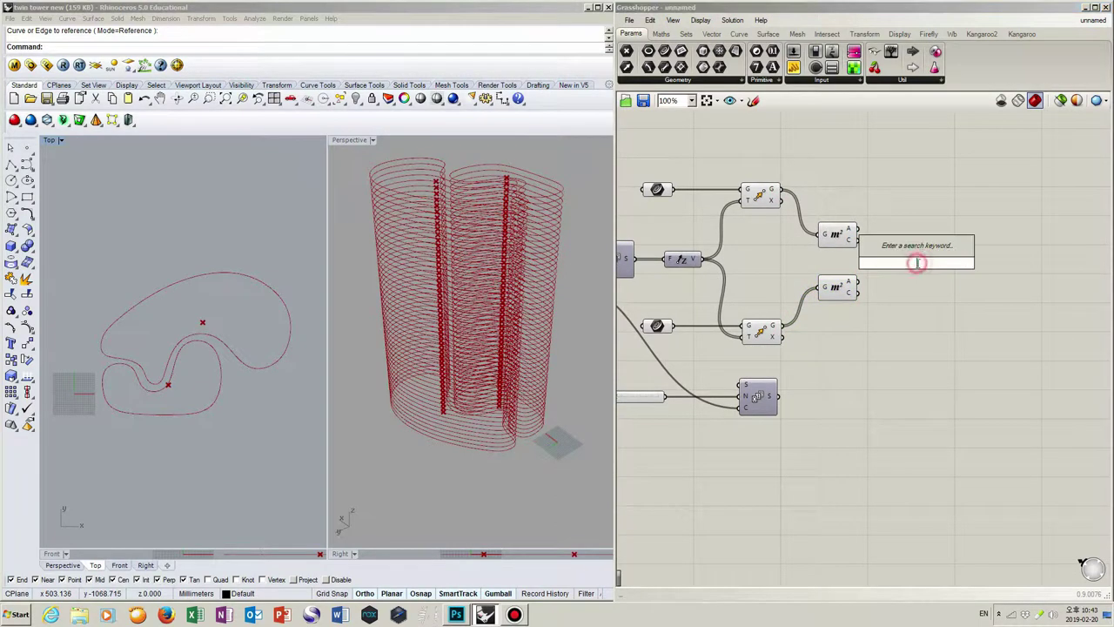
type("line")
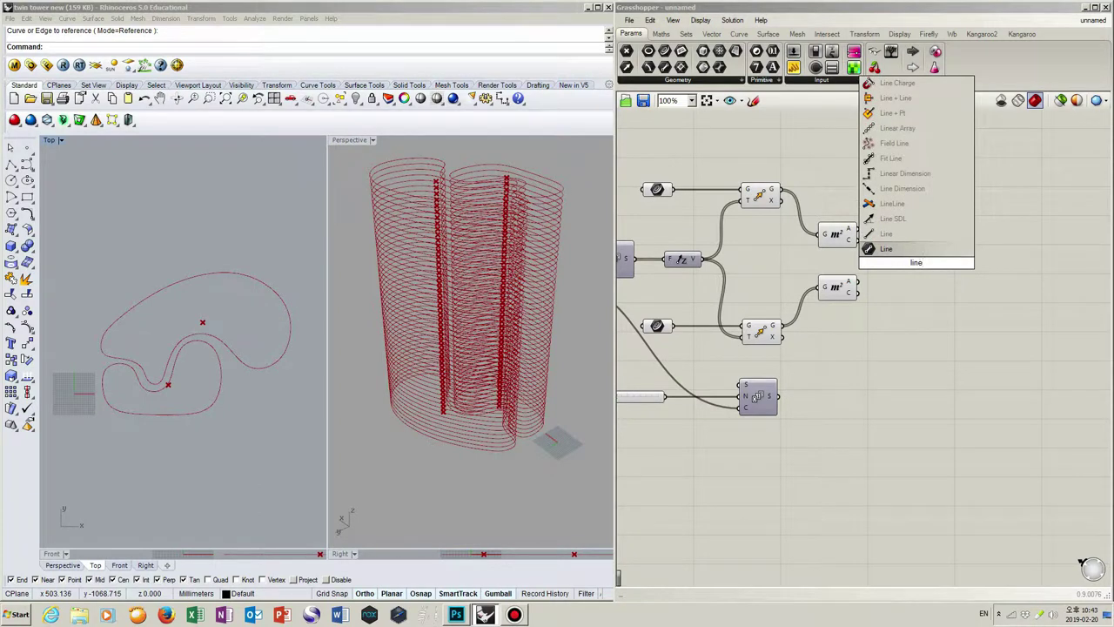
left_click(886, 249)
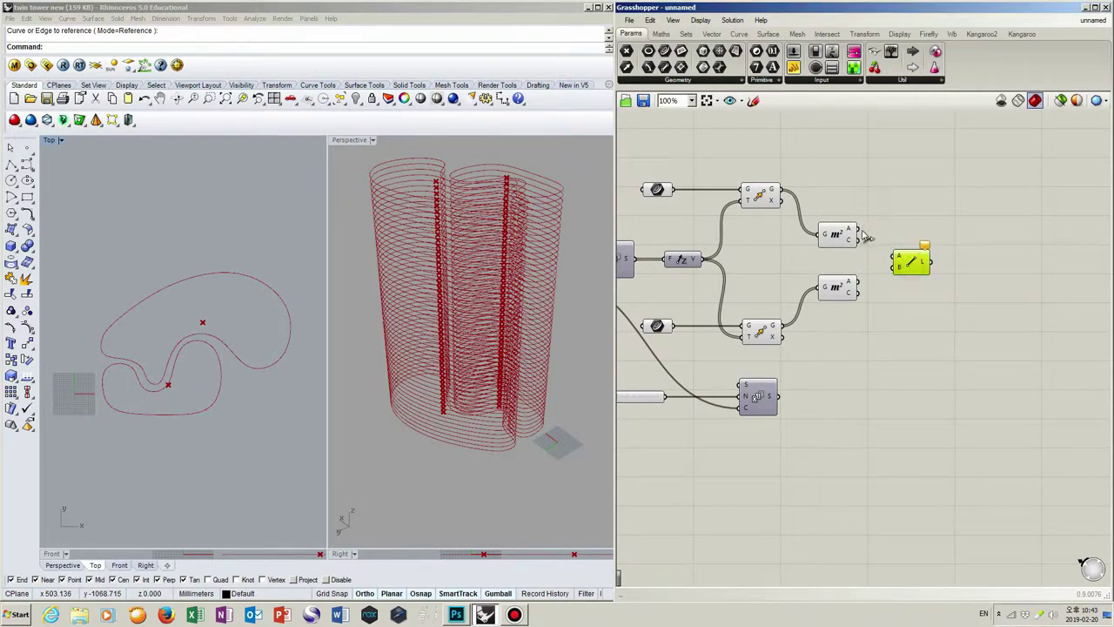
left_click_drag(862, 231, 894, 257)
left_click_drag(861, 301, 923, 264)
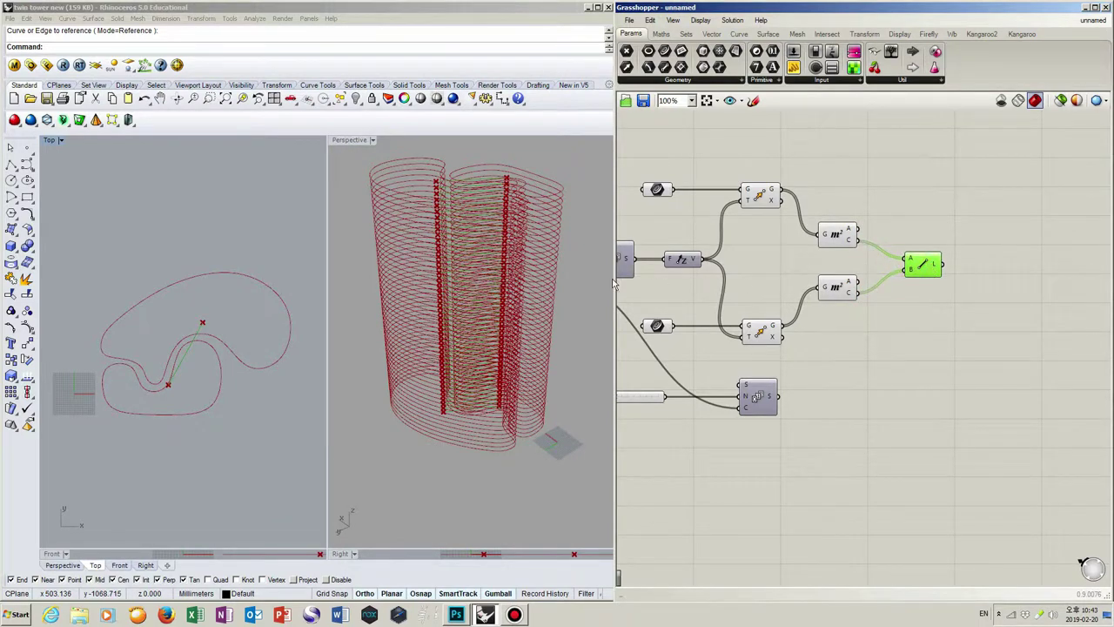
right_click_drag(520, 276, 526, 251)
left_click(966, 317)
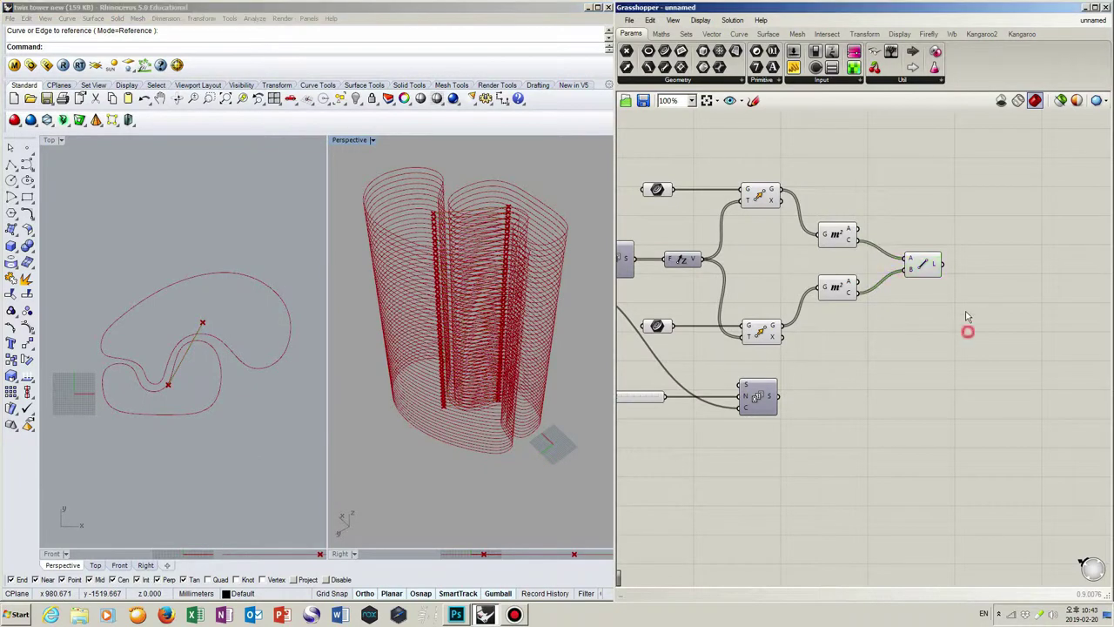
Step: Add a Point On Curve component, feed it the Line output, and set its parameter to 1.00
right_click_drag(965, 315, 941, 315)
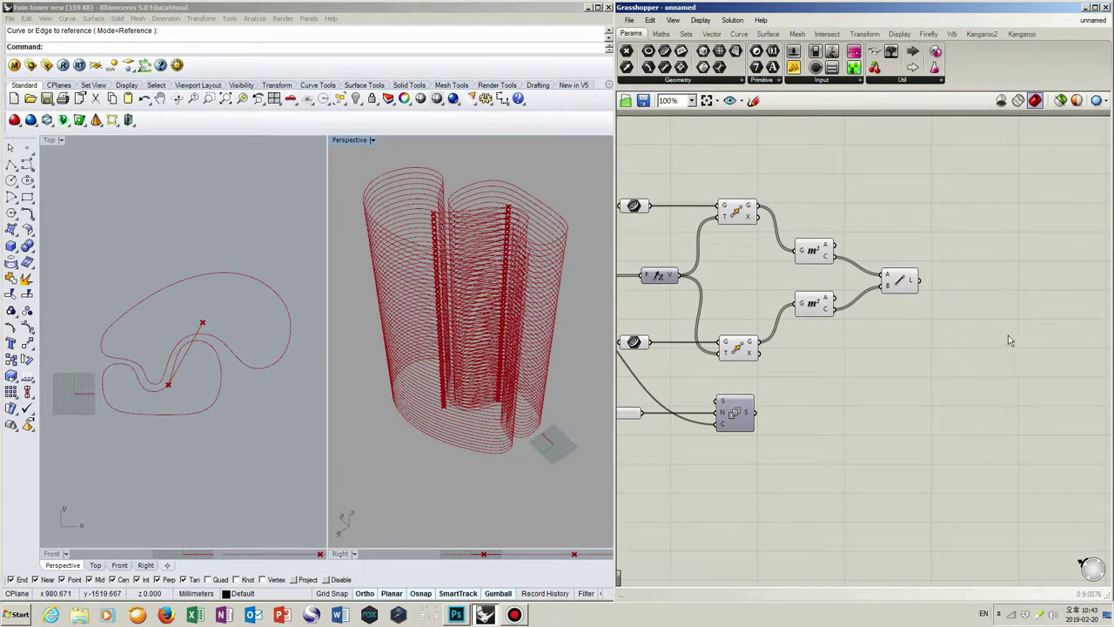
double_click(974, 313)
type("poi")
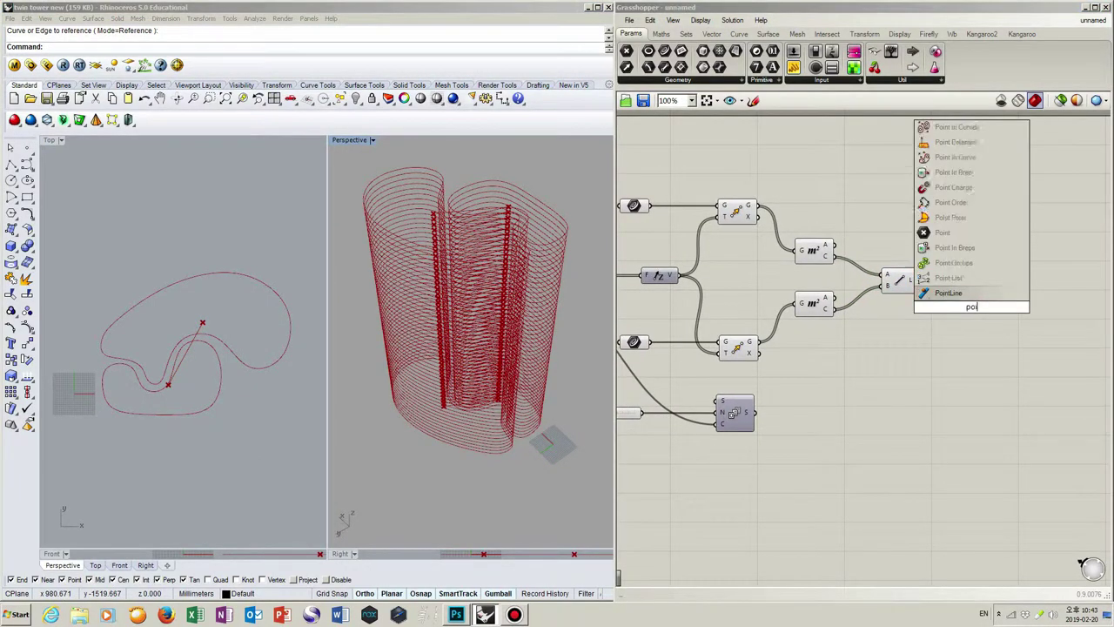
type("nt on")
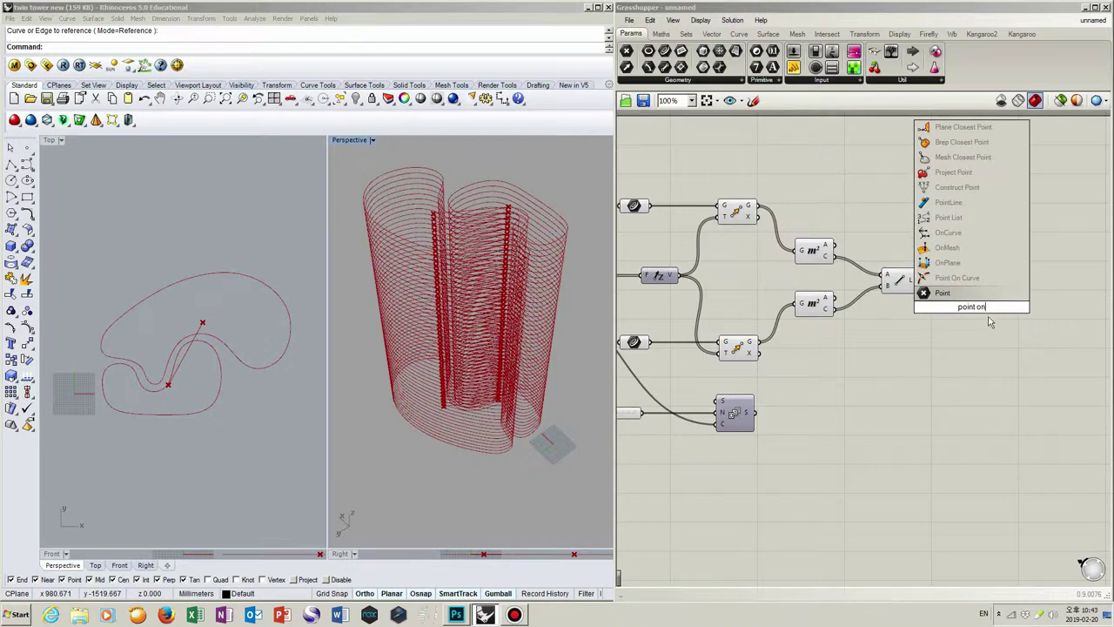
left_click(973, 277)
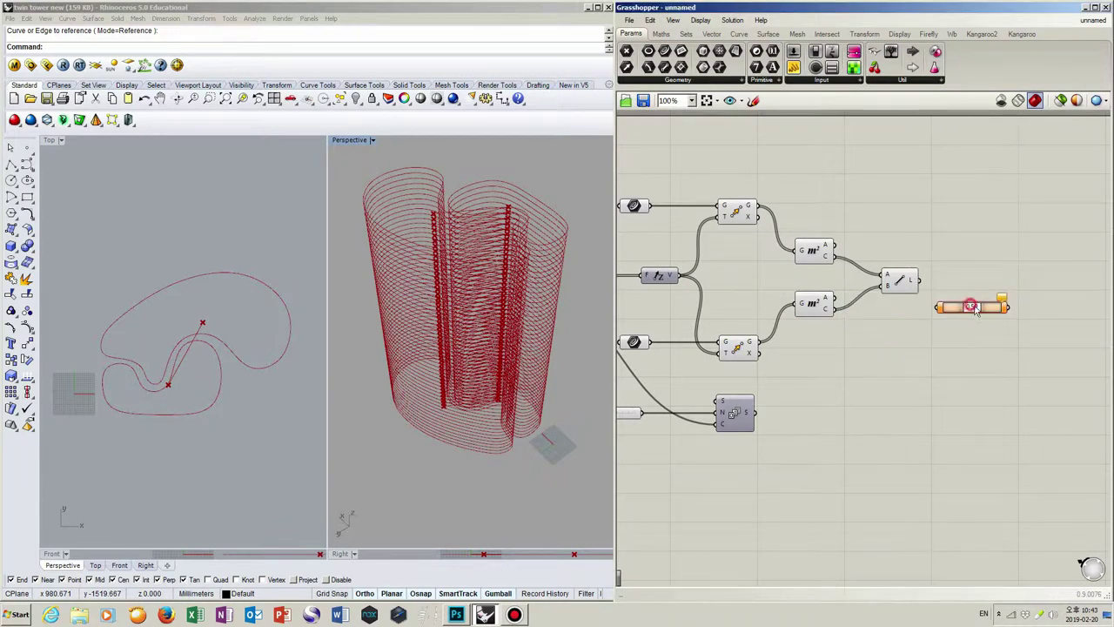
left_click_drag(973, 307, 1035, 291)
left_click(964, 266)
left_click(1035, 290)
Step: Add a Rotate component above the Point On Curve component and place a copy of it below
scroll(1002, 309, "down", 2)
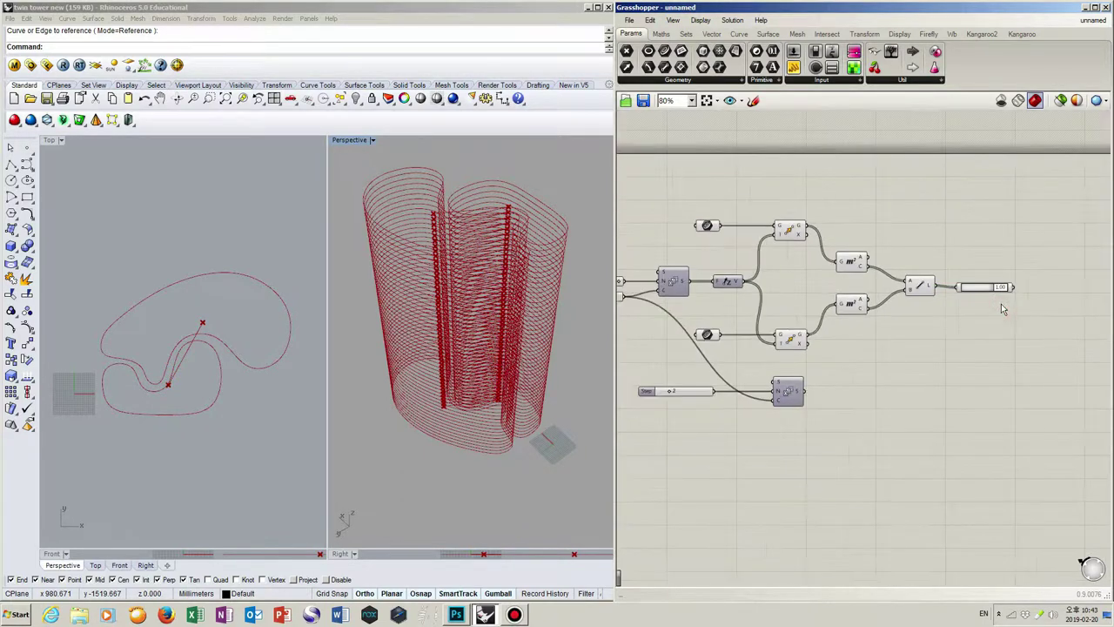
right_click_drag(986, 309, 893, 327)
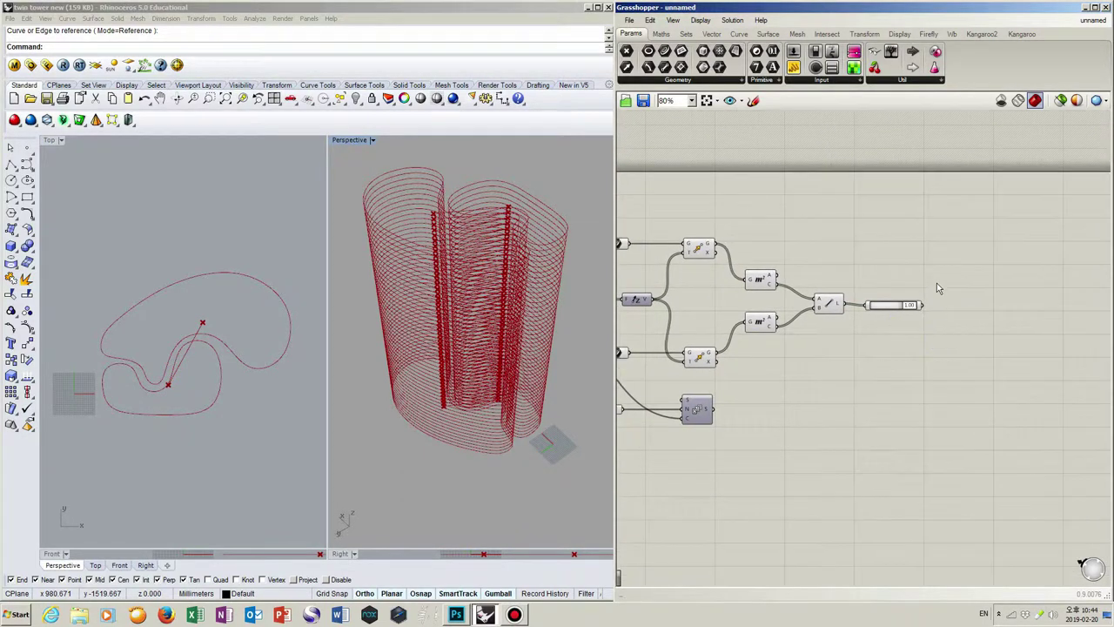
double_click(940, 275)
type("rotate")
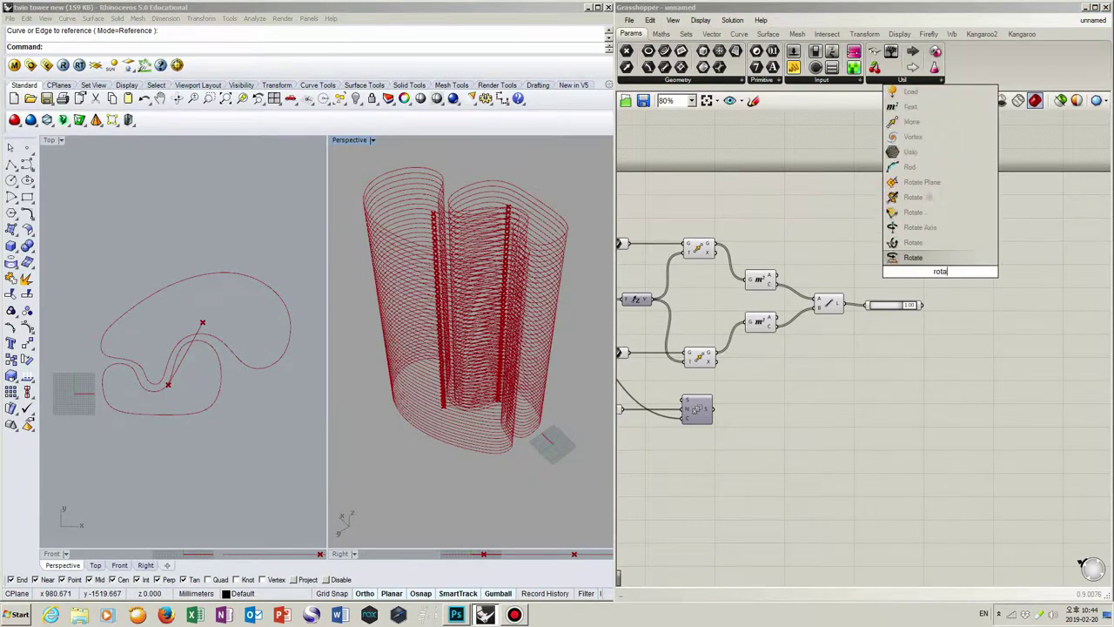
left_click(933, 257)
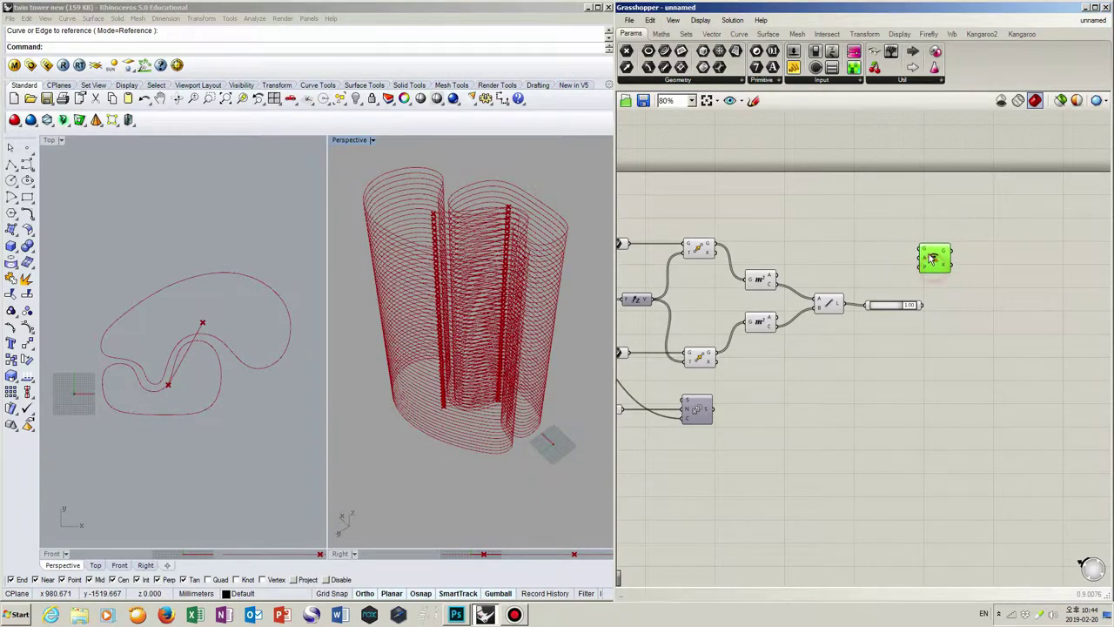
left_click_drag(934, 264, 918, 418, "alt")
left_click(911, 349)
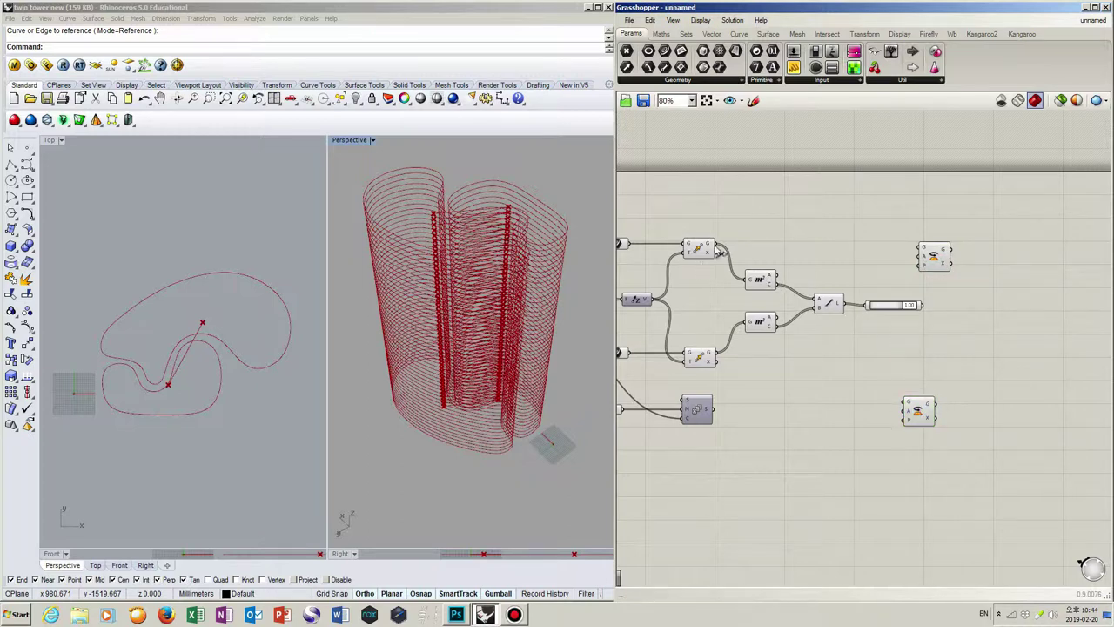
Step: Connect the upper Move's geometry and the second Series' output to the upper Rotate's geometry and angle inputs
left_click_drag(720, 252, 924, 250)
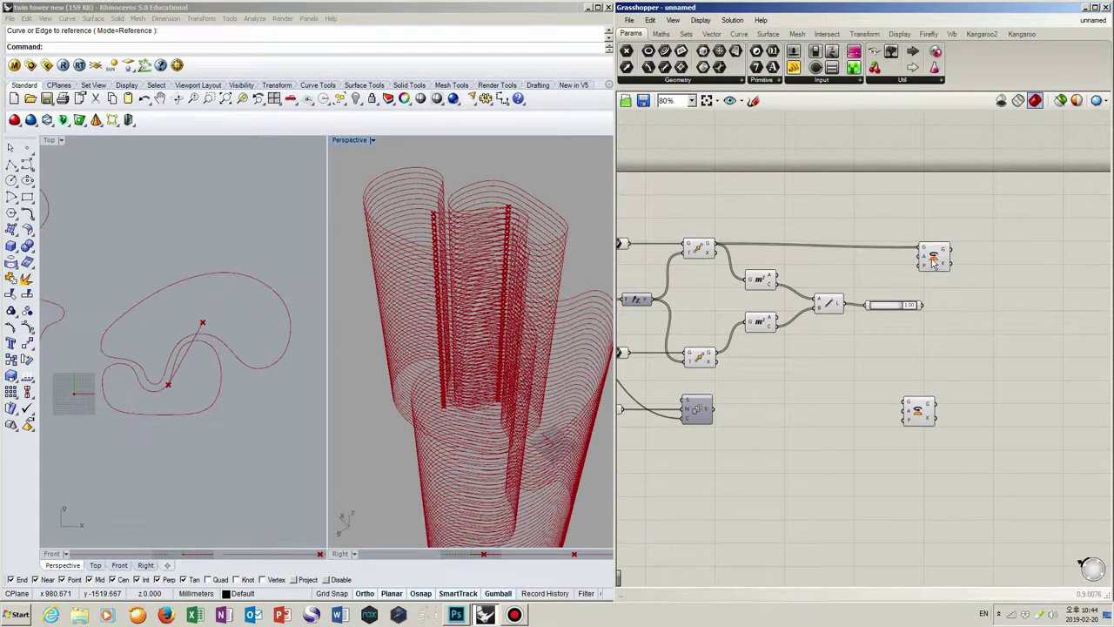
left_click(933, 263)
left_click(893, 269)
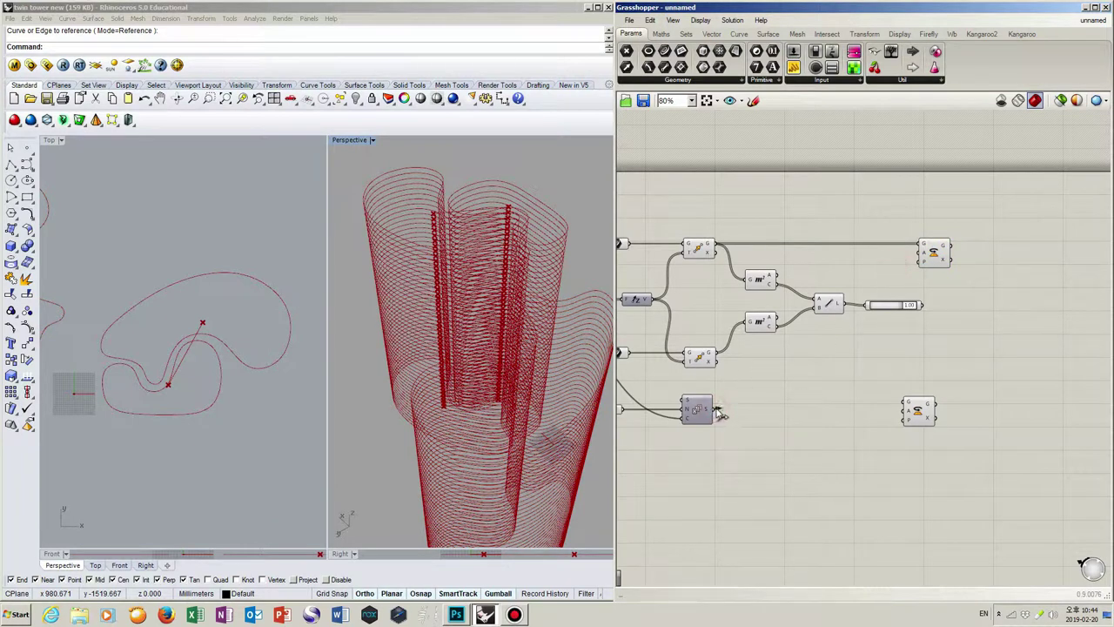
left_click_drag(720, 414, 971, 255)
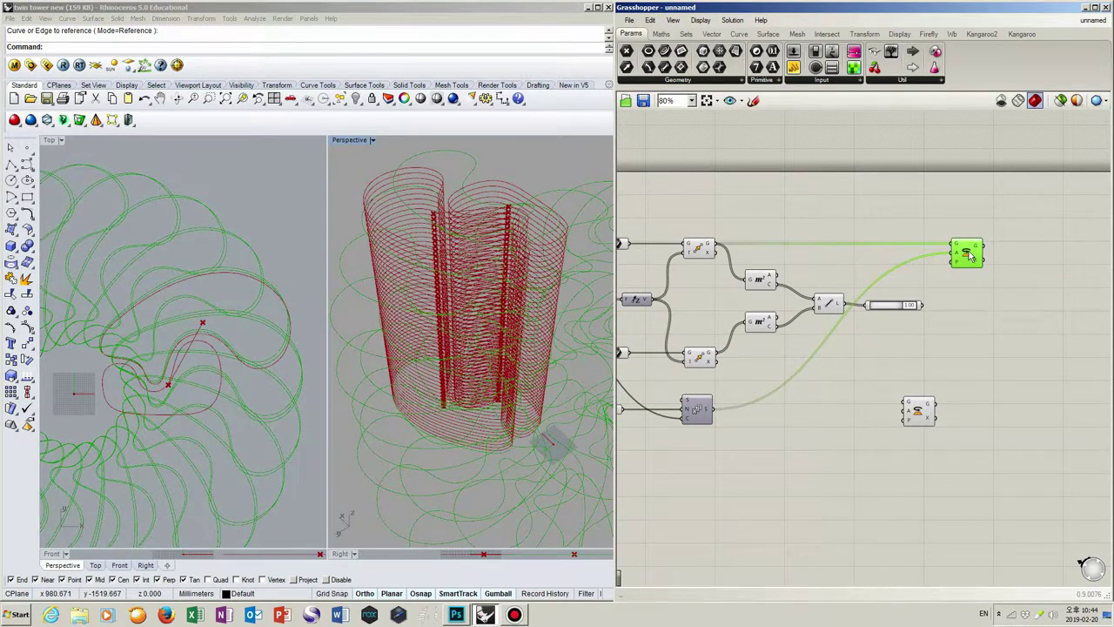
Step: Switch the upper Rotate component's angle input to degrees
scroll(959, 276, "up", 2)
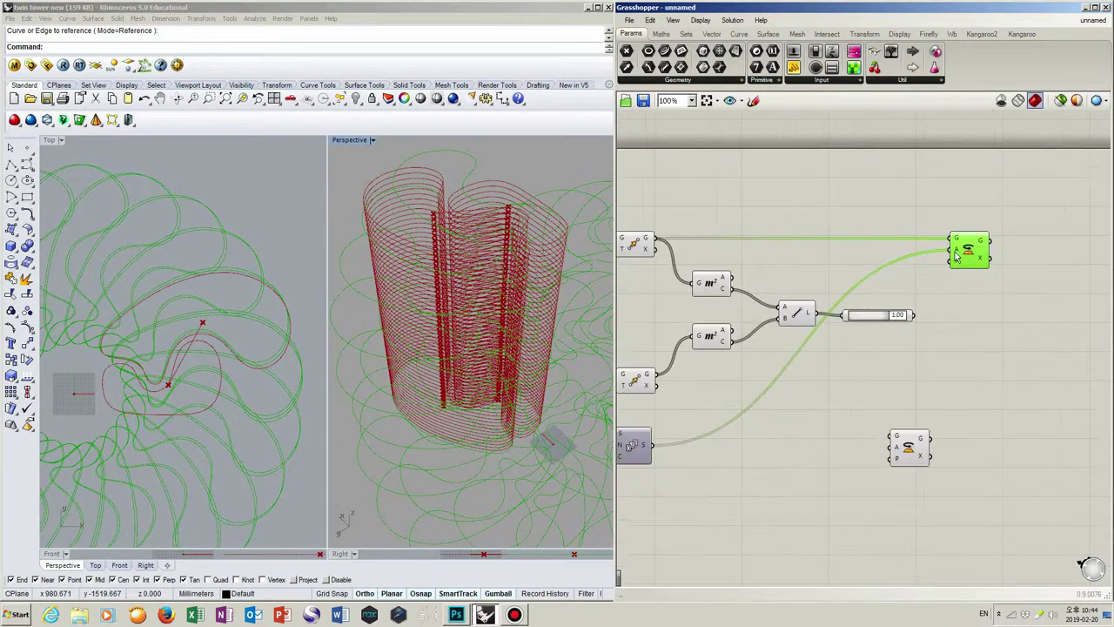
right_click(957, 254)
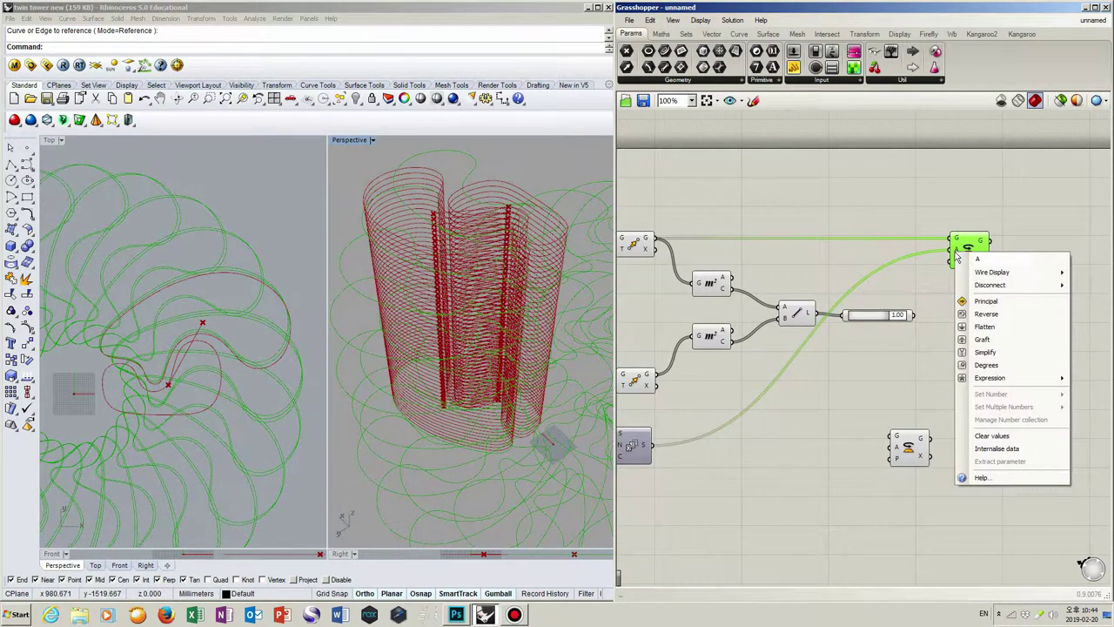
left_click(978, 367)
left_click(894, 383)
scroll(894, 387, "down", 2)
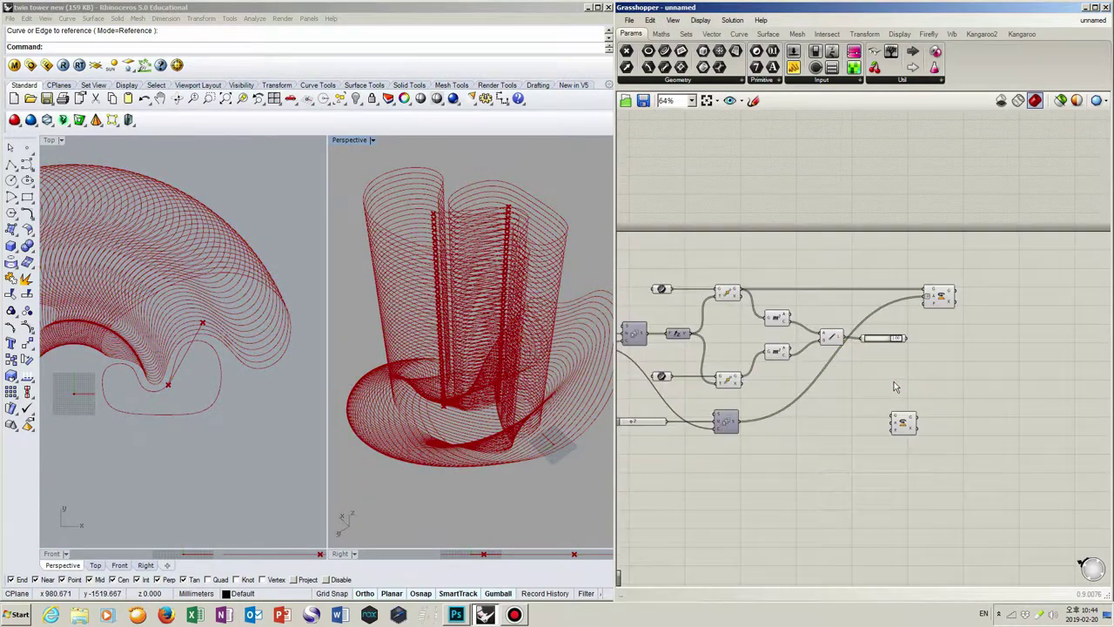
Step: Shift the Point On Curve component slightly farther from the Line component
left_click(952, 275)
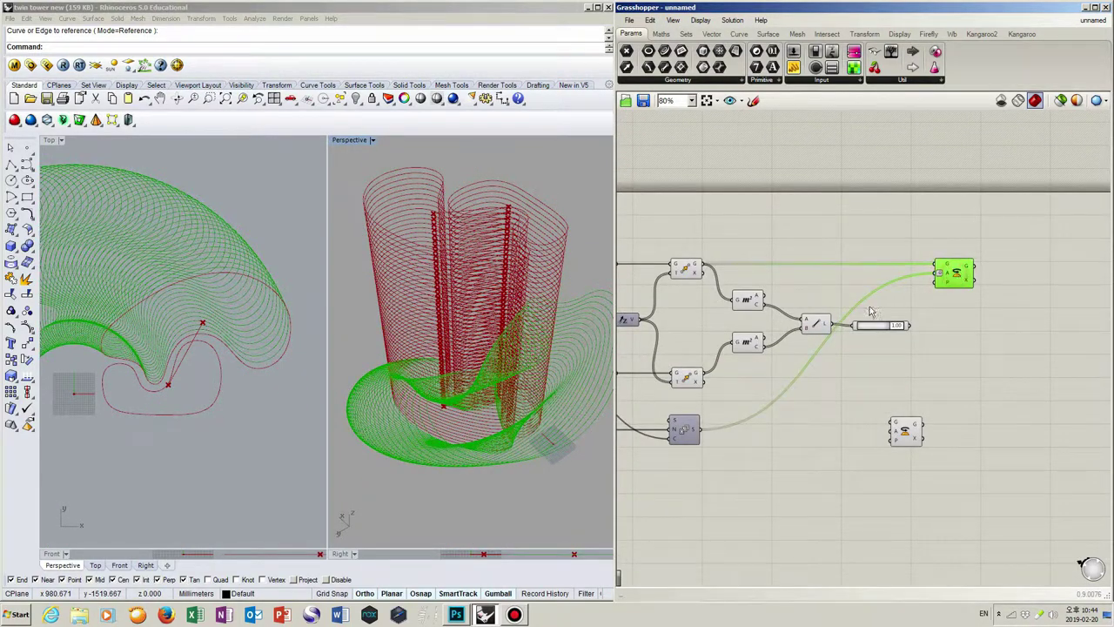
scroll(274, 405, "down", 3)
scroll(276, 397, "up", 3)
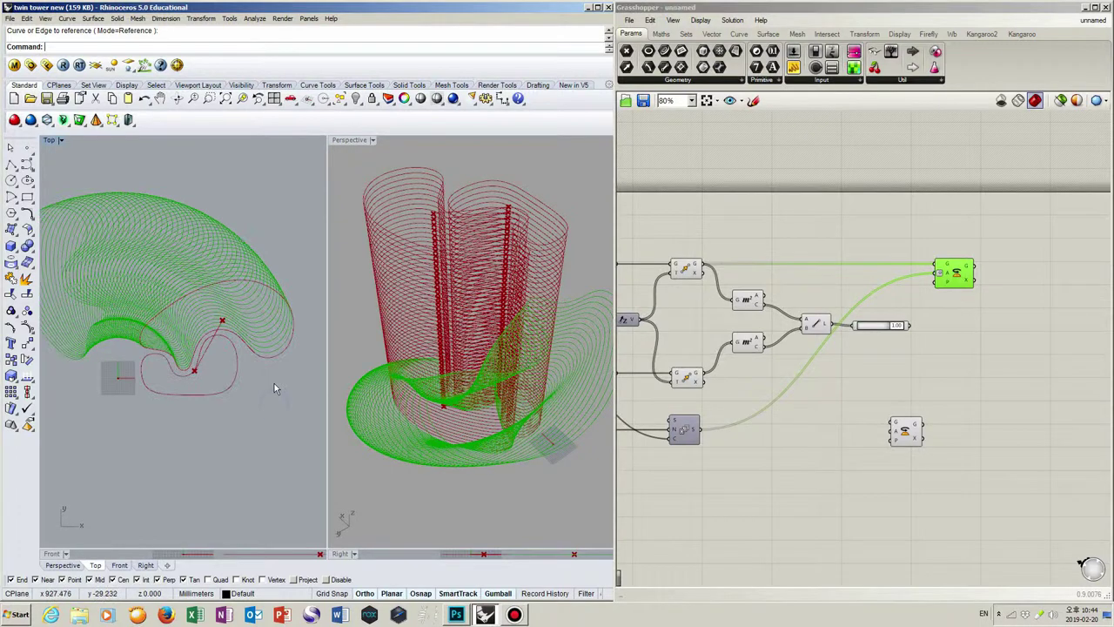
left_click_drag(888, 329, 905, 325)
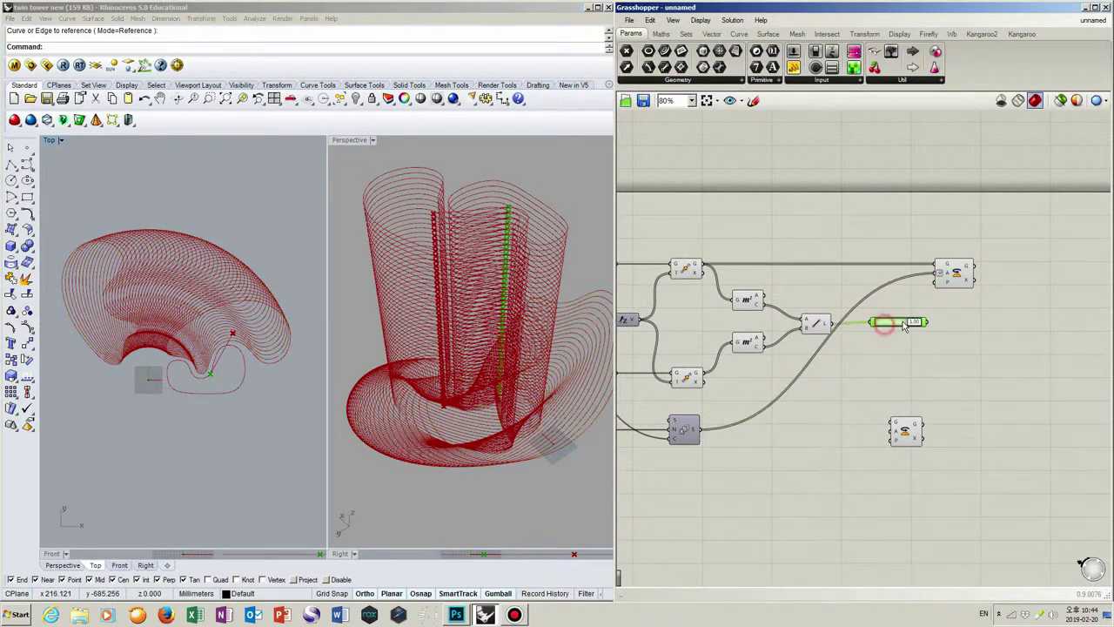
left_click(874, 366)
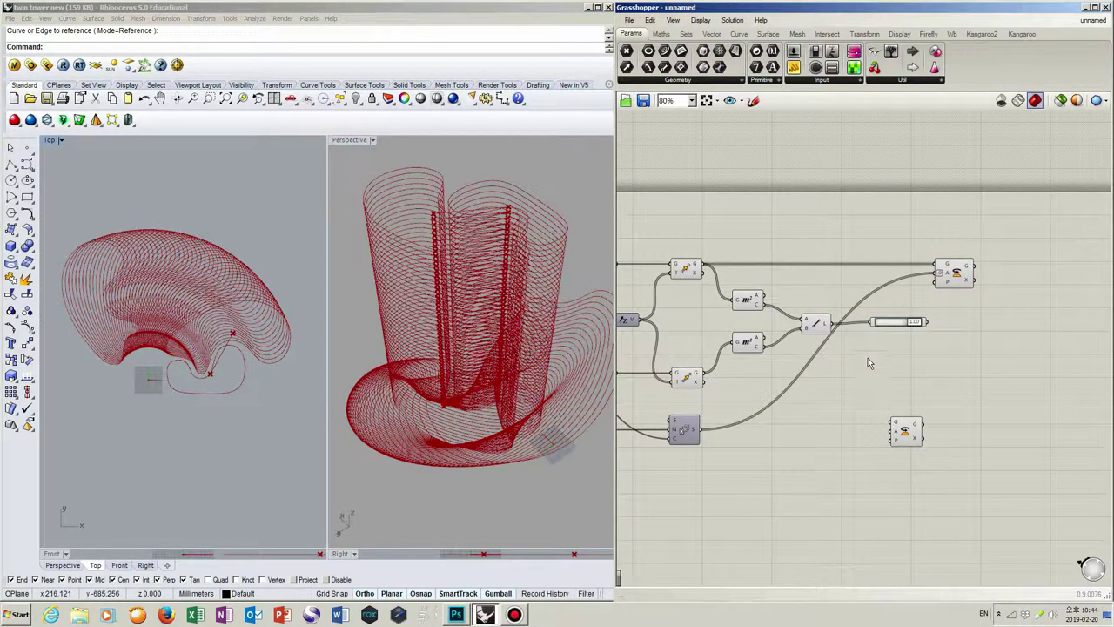
Step: Connect the lower Move's geometry and the second Series' output to the lower Rotate, and switch its angle input to degrees
left_click_drag(707, 376, 896, 425)
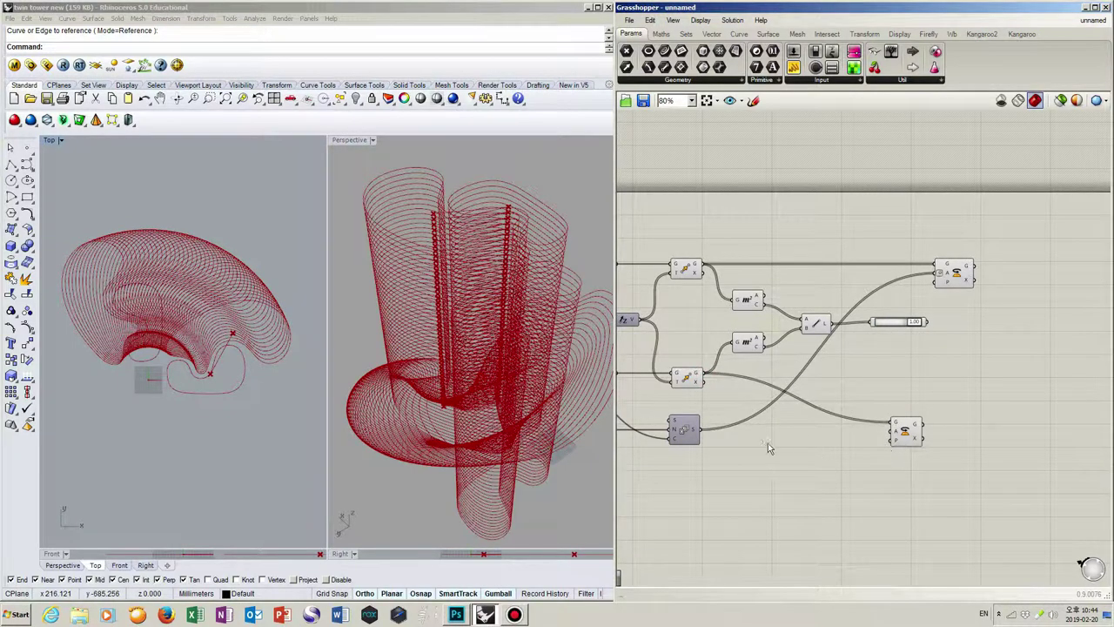
left_click_drag(704, 435, 892, 440)
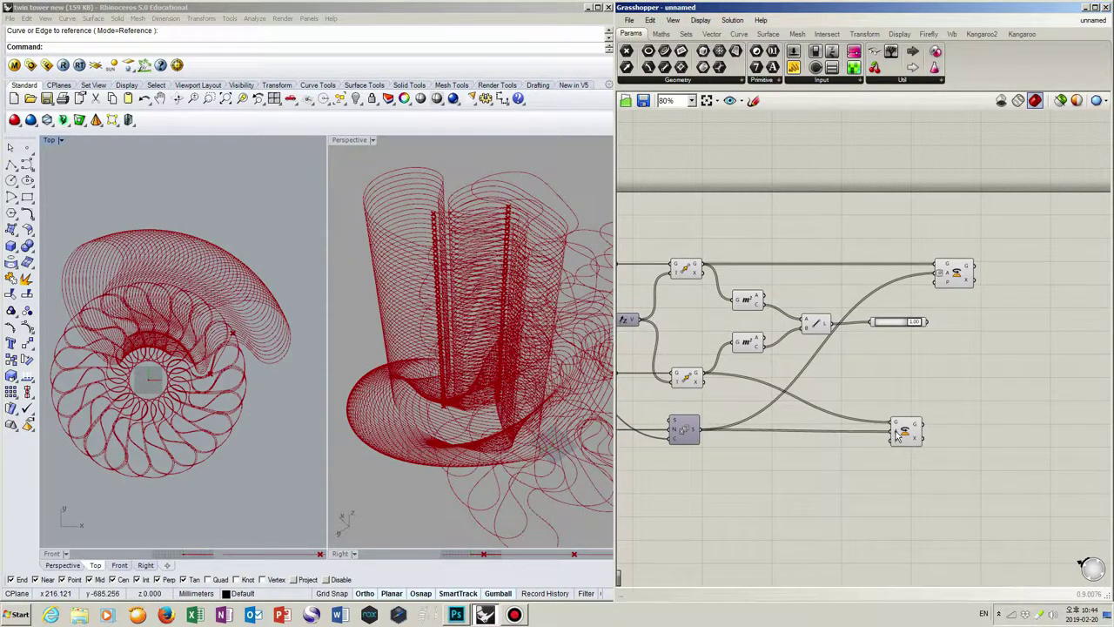
right_click(897, 435)
left_click(929, 477)
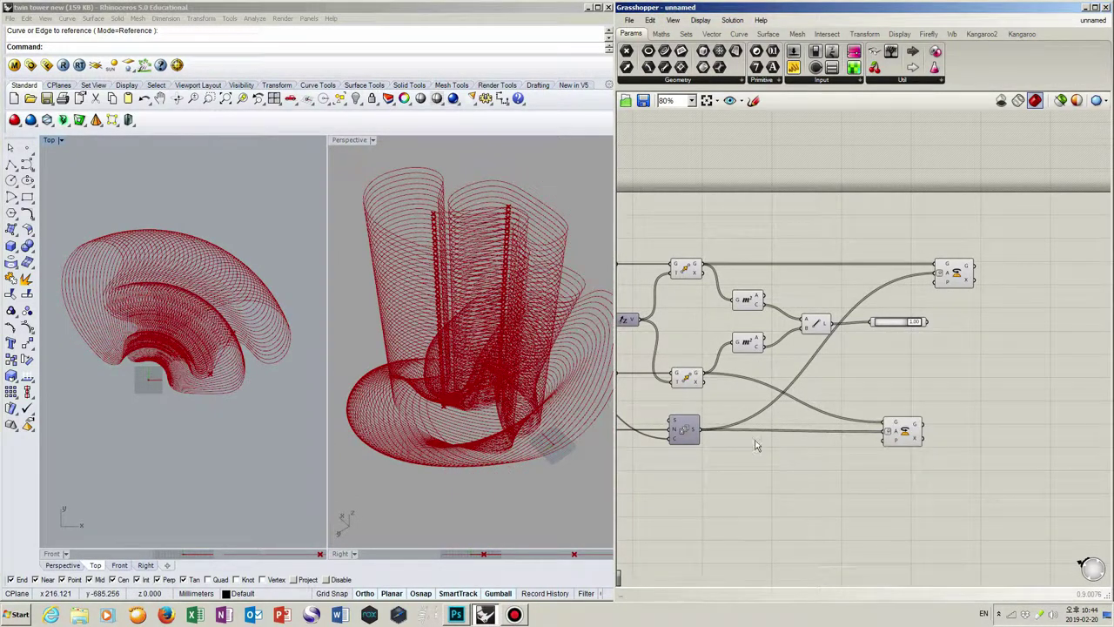
left_click(903, 432)
right_click_drag(540, 374, 426, 344)
left_click(964, 278)
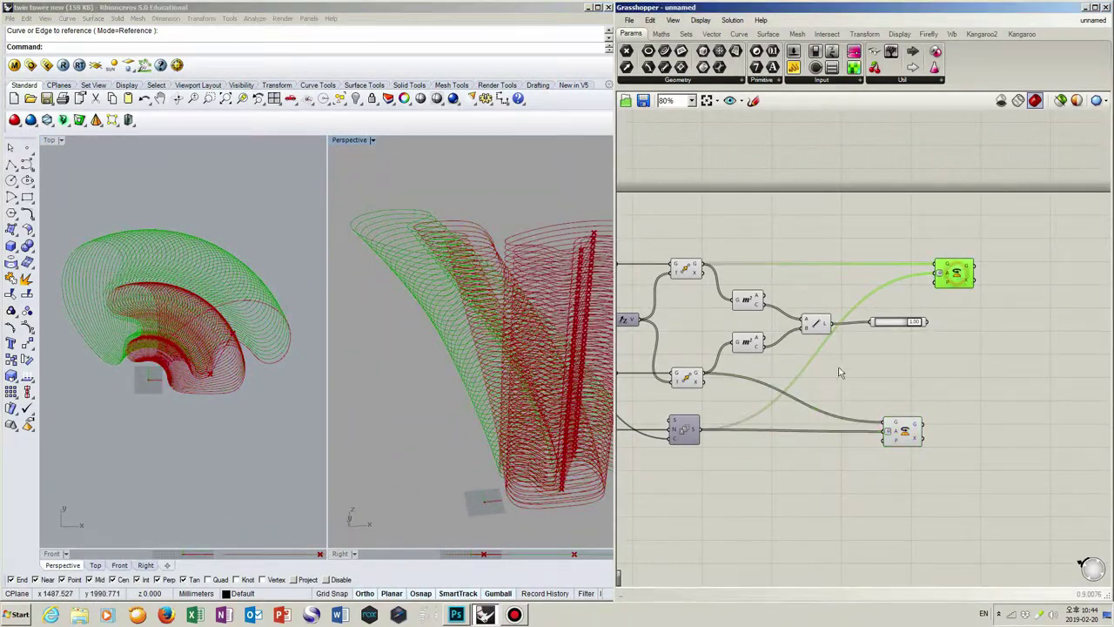
left_click(845, 380)
Step: Raise the Step slider feeding the second Series to increase the rotation angle between floors
scroll(725, 397, "down", 1)
right_click_drag(725, 398, 904, 395)
scroll(739, 365, "up", 2)
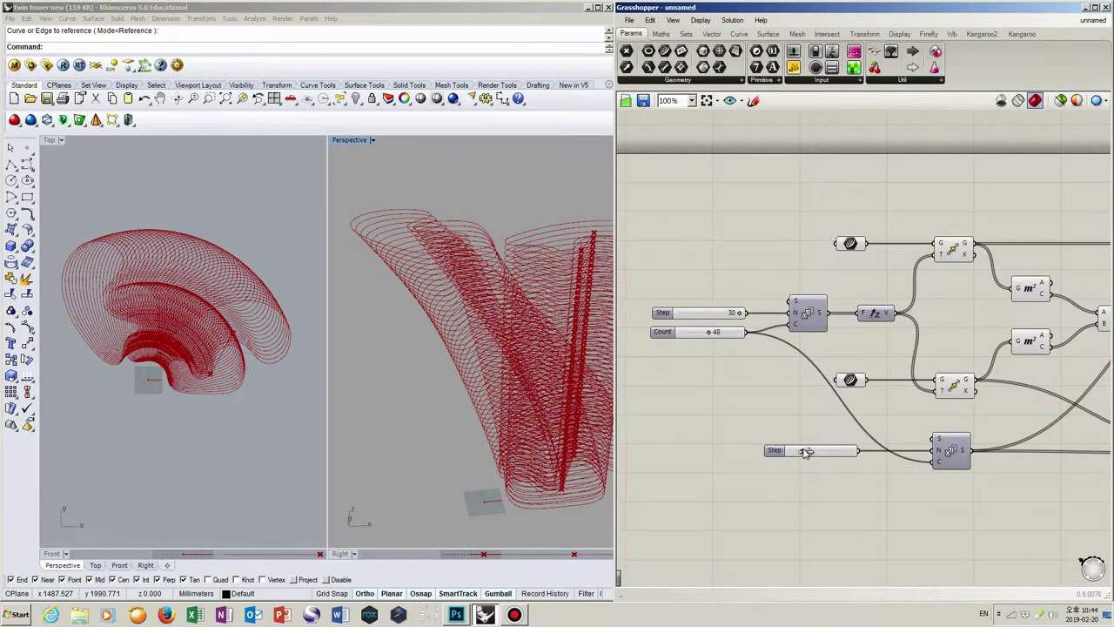
left_click_drag(802, 450, 825, 464)
scroll(885, 470, "down", 3)
scroll(884, 470, "up", 4)
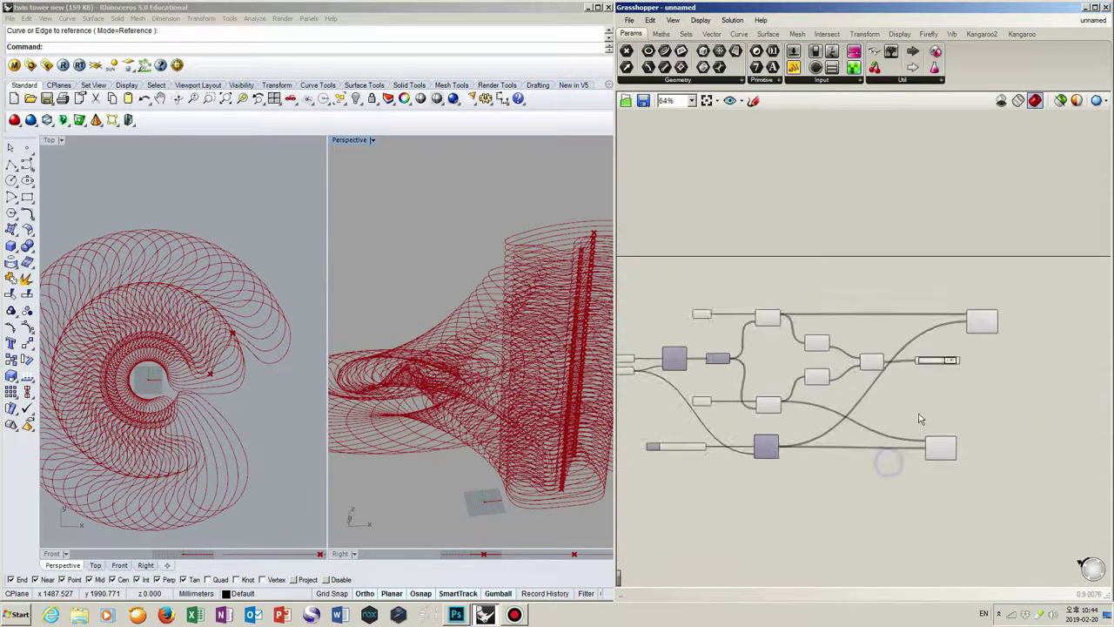
Step: Connect the Point On Curve output to the plane inputs of both Rotate components and move both farther from it
right_click_drag(1016, 383, 917, 372)
mouse_move(859, 333)
left_mouse_down()
mouse_move(820, 332)
mouse_move(871, 341)
left_mouse_up()
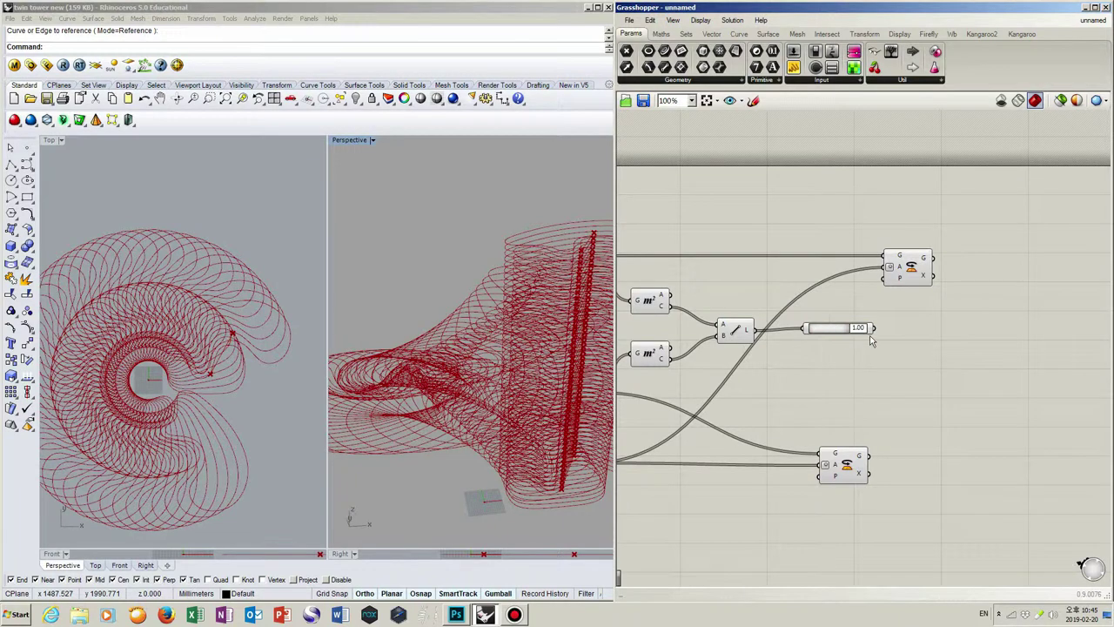
scroll(897, 362, "down", 2)
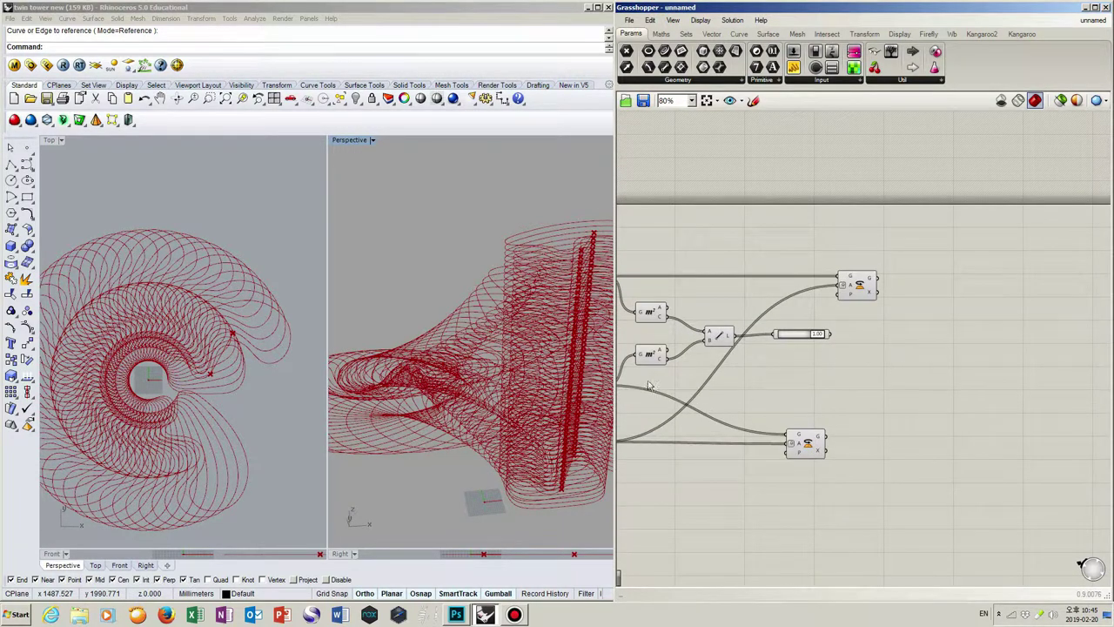
left_click(224, 410)
scroll(223, 410, "down", 2)
right_click_drag(253, 400, 287, 381)
left_click(837, 358)
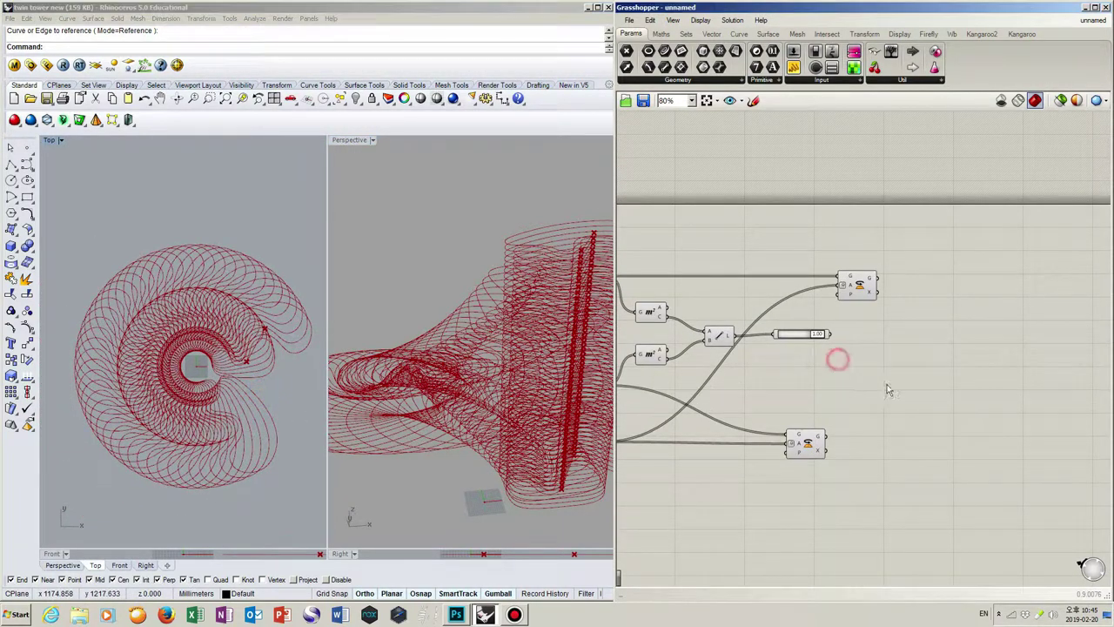
right_click_drag(904, 385, 887, 384)
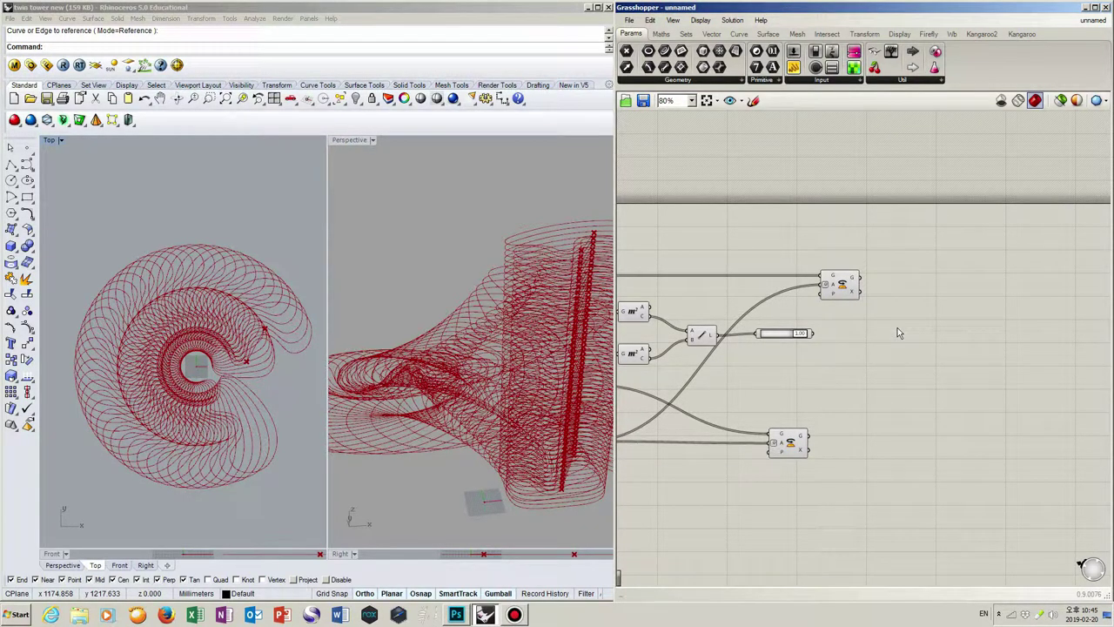
right_click_drag(800, 355, 842, 355)
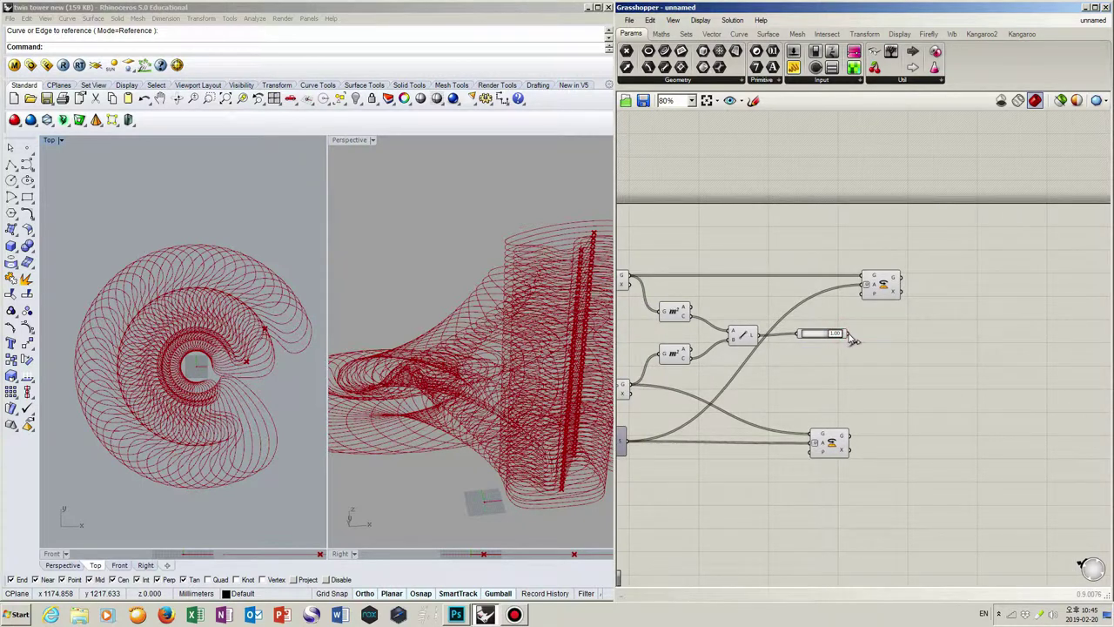
left_click_drag(853, 340, 896, 447)
left_click(828, 446)
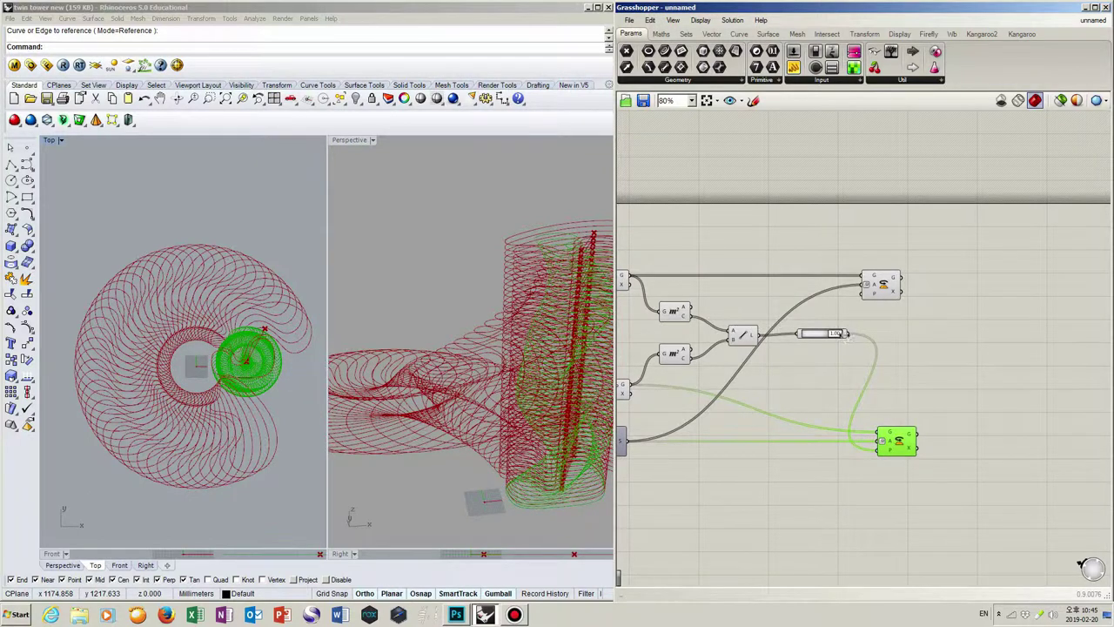
left_click_drag(851, 328, 892, 284)
left_click(910, 287)
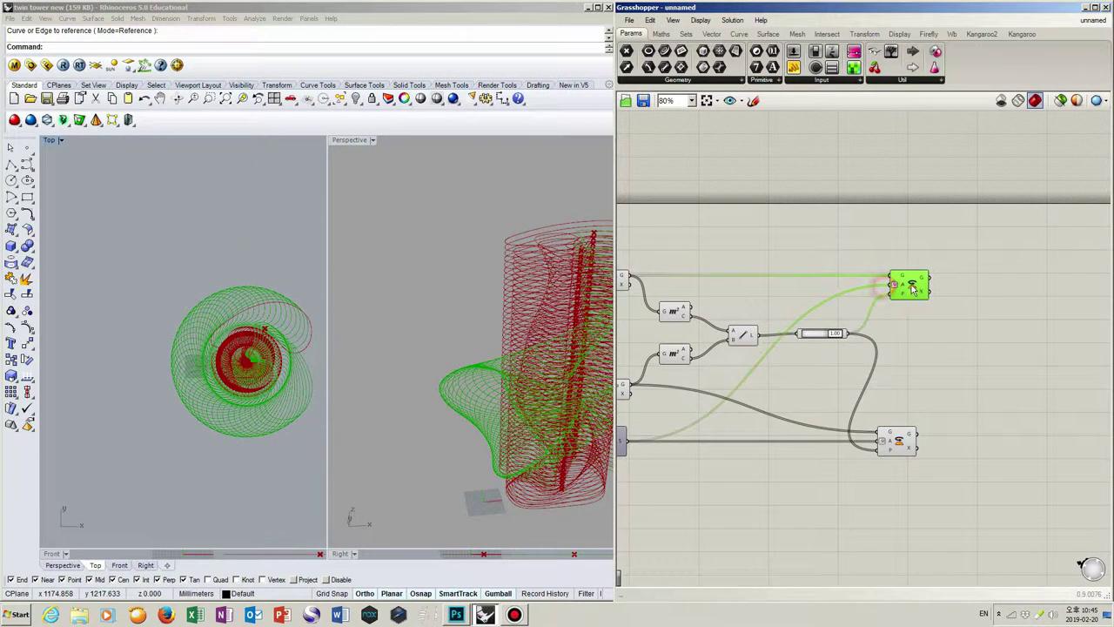
Step: Set the Point On Curve parameter to 0.00 and inspect the rotated towers from another angle
left_click_drag(832, 340, 795, 340)
right_click_drag(465, 318, 393, 315)
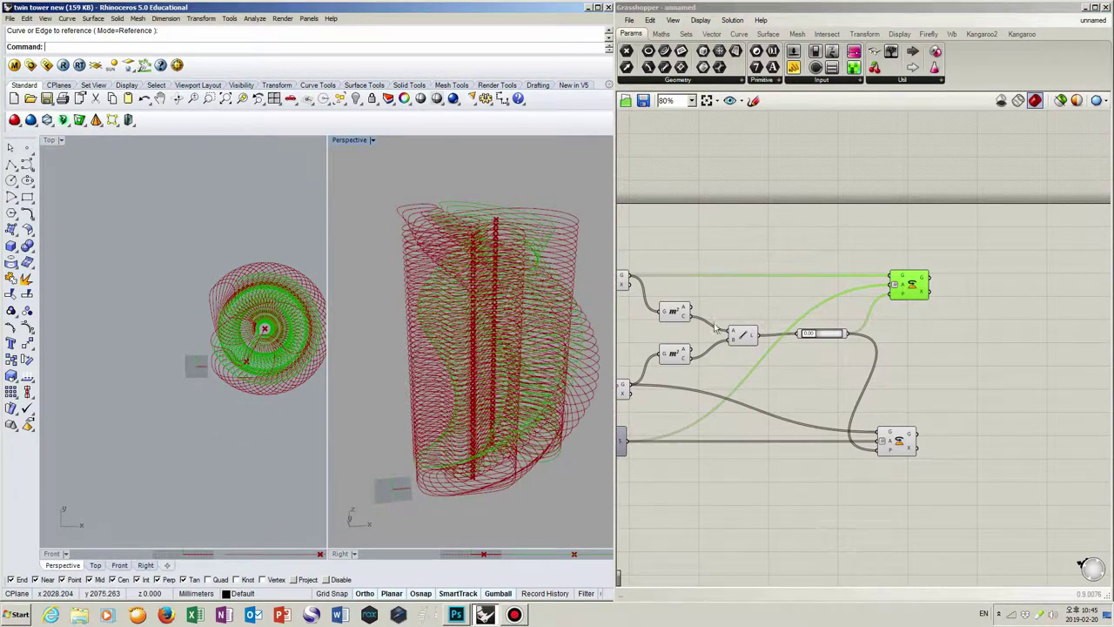
Step: Turn off the preview of all components upstream of the Point On Curve component
left_click(771, 411)
scroll(771, 416, "down", 3)
left_click_drag(843, 437, 654, 307)
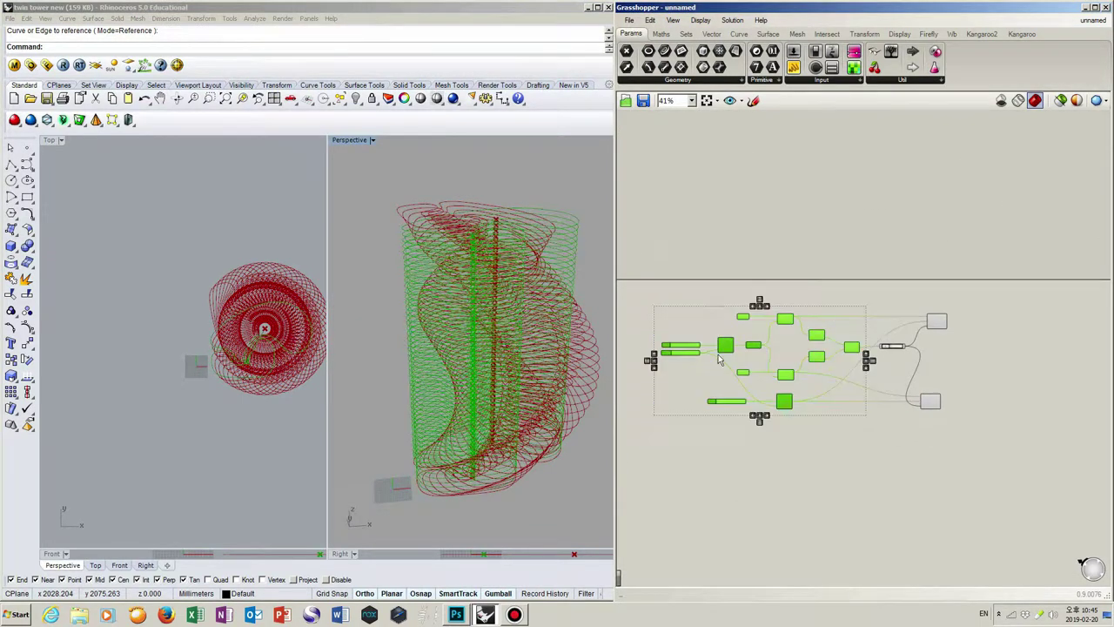
middle_click(719, 356)
left_click(801, 308)
scroll(907, 373, "up", 3)
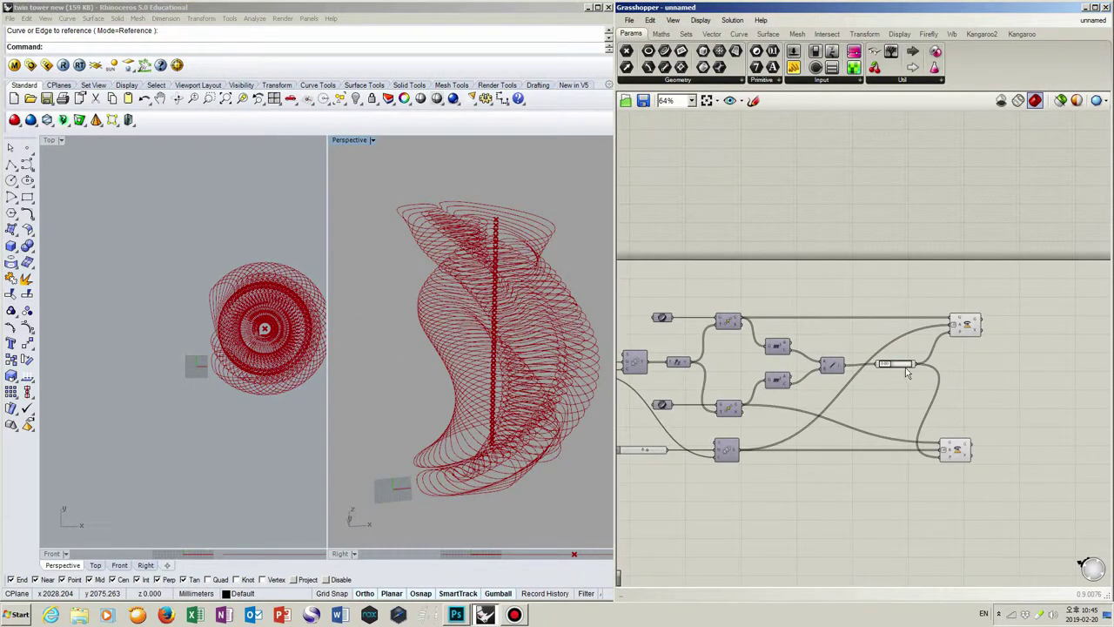
Step: Set the Point On Curve parameter to 1.00 and inspect the twisted floors in perspective
scroll(907, 372, "up", 3)
left_click(874, 361)
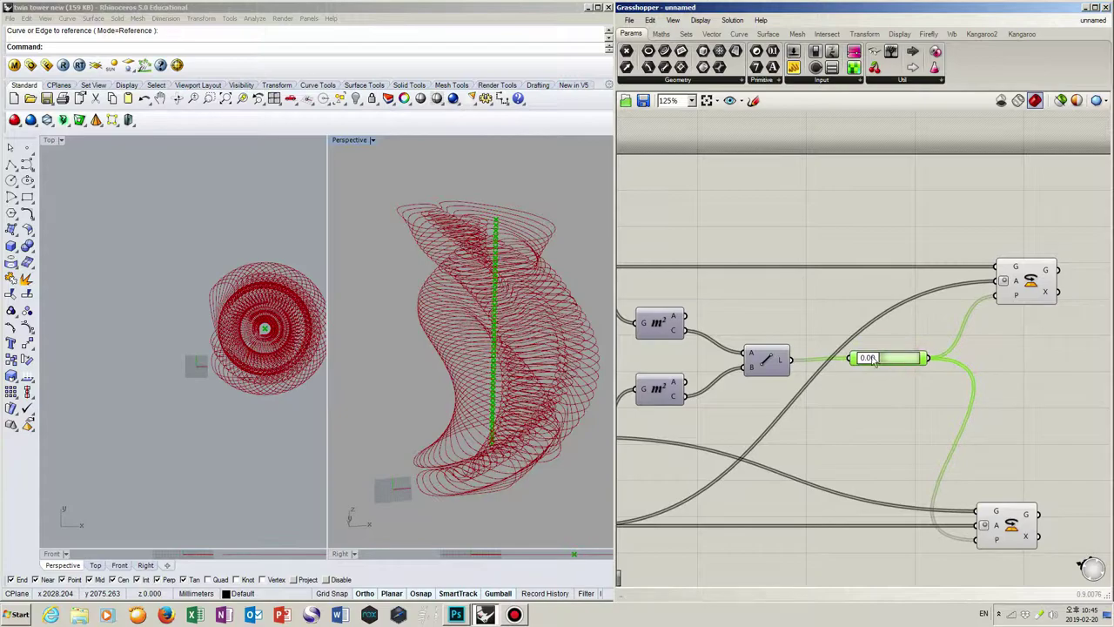
left_click_drag(875, 361, 919, 363)
left_click(881, 396)
right_click_drag(572, 410, 502, 360)
Step: Add a Surface parameter beside the upper Rotate component
left_click(827, 433)
scroll(846, 421, "down", 3)
right_click_drag(885, 418, 841, 402)
scroll(918, 415, "up", 1)
double_click(863, 303)
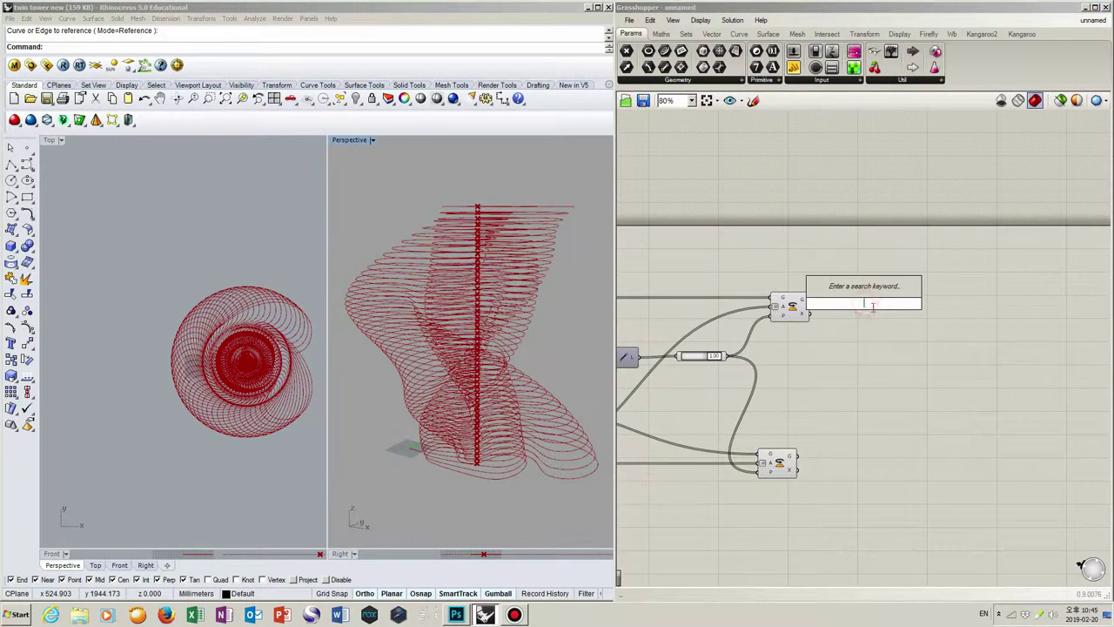
type("surface")
key("Return")
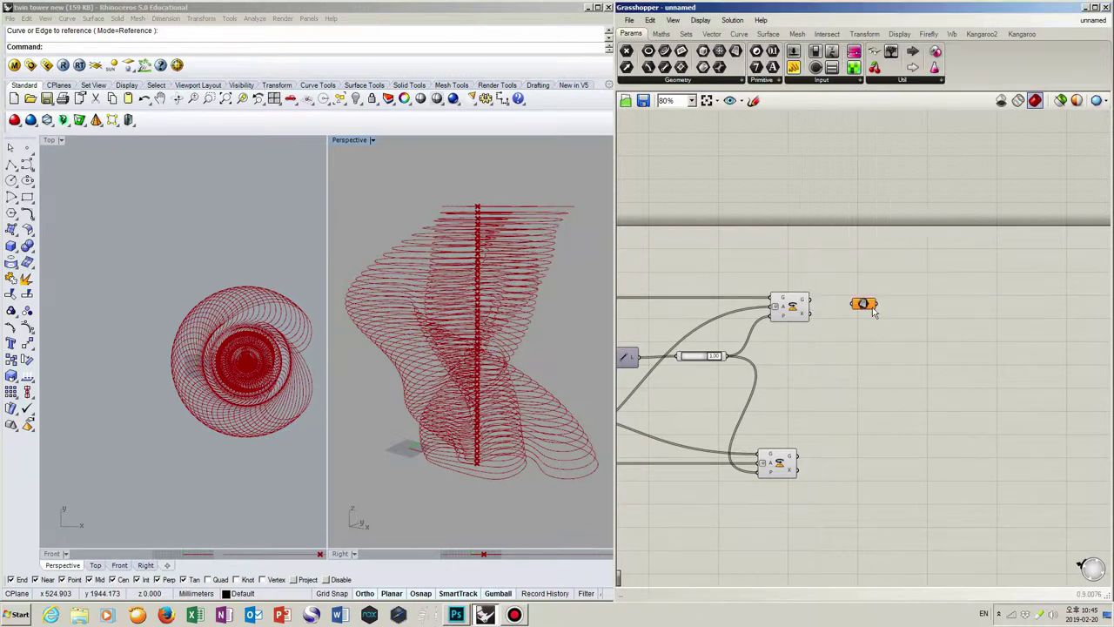
key("ctrl+v")
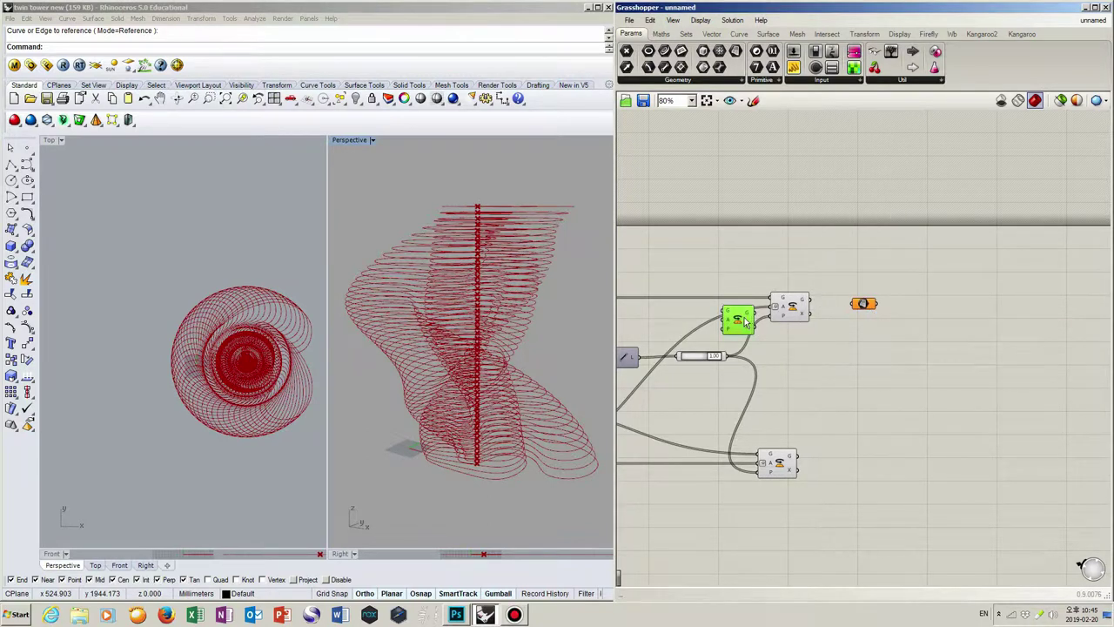
left_click(649, 20)
left_click(683, 142)
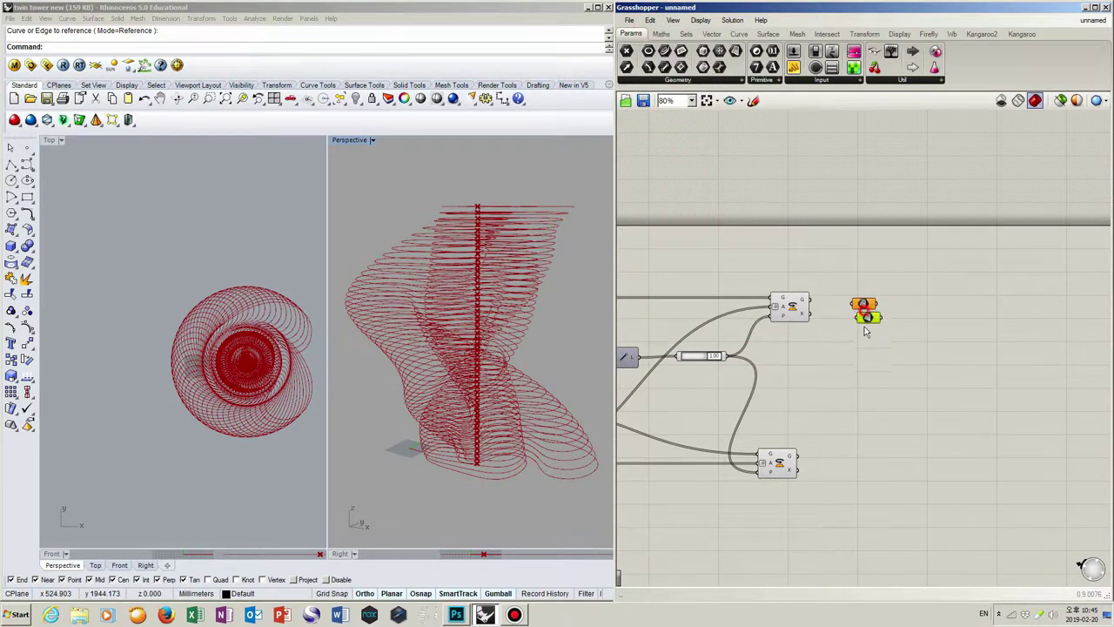
Step: Place a copy of the Surface parameter beside the lower Rotate and feed each Rotate's geometry output into its adjacent Surface
left_click_drag(863, 306, 832, 458, "alt")
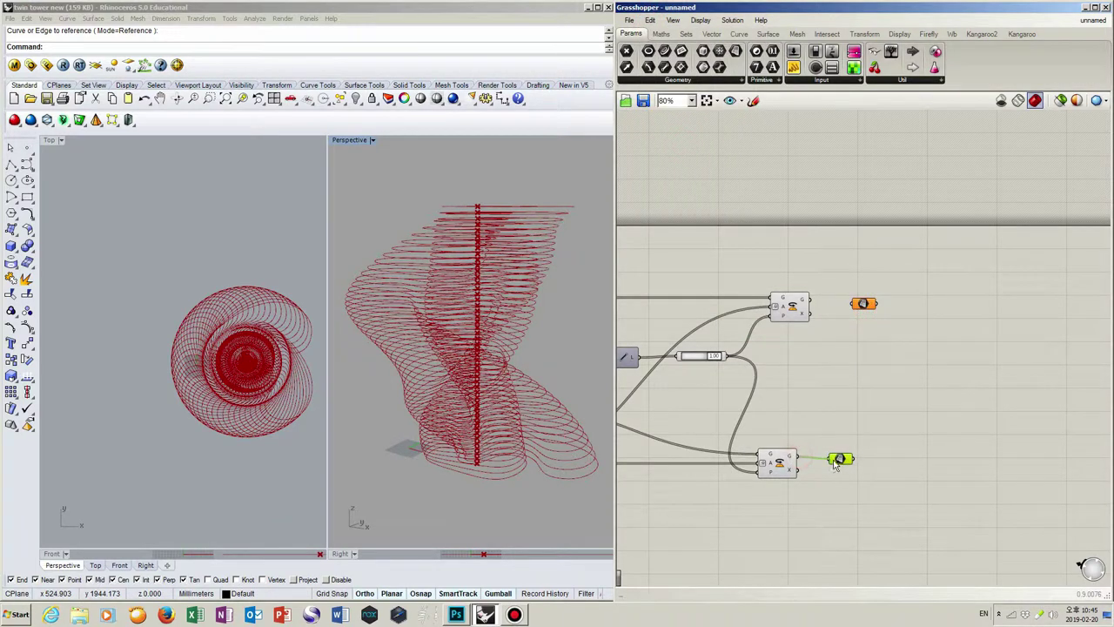
left_click(862, 304)
left_click_drag(832, 304, 851, 303)
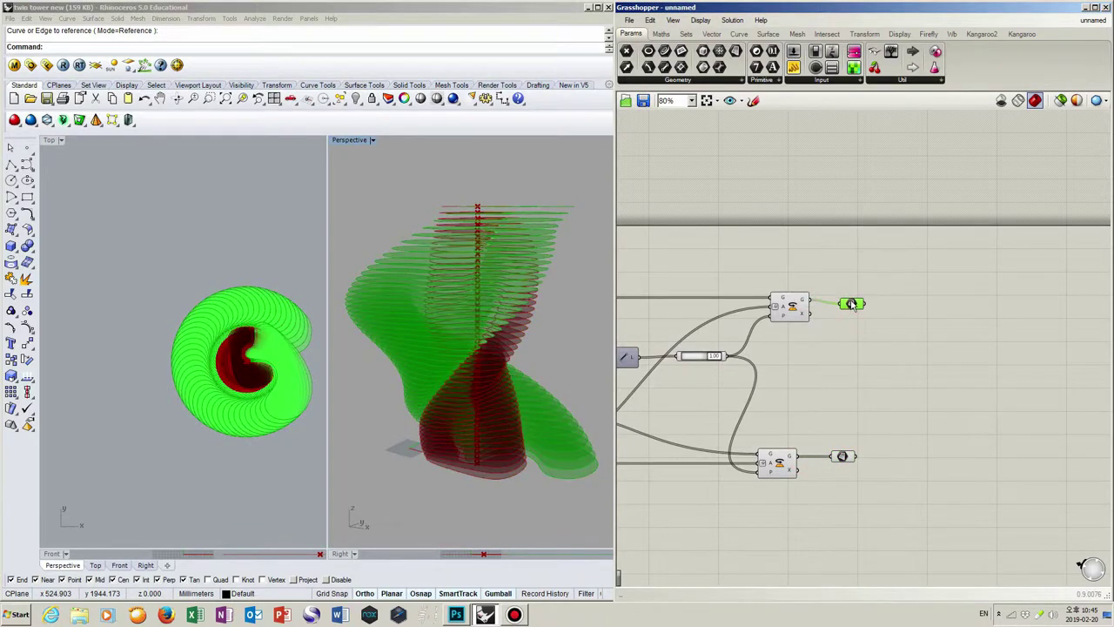
left_click(860, 326)
Step: Add an Extrude component and connect both Surface parameters to its base input
right_click_drag(897, 397, 870, 388)
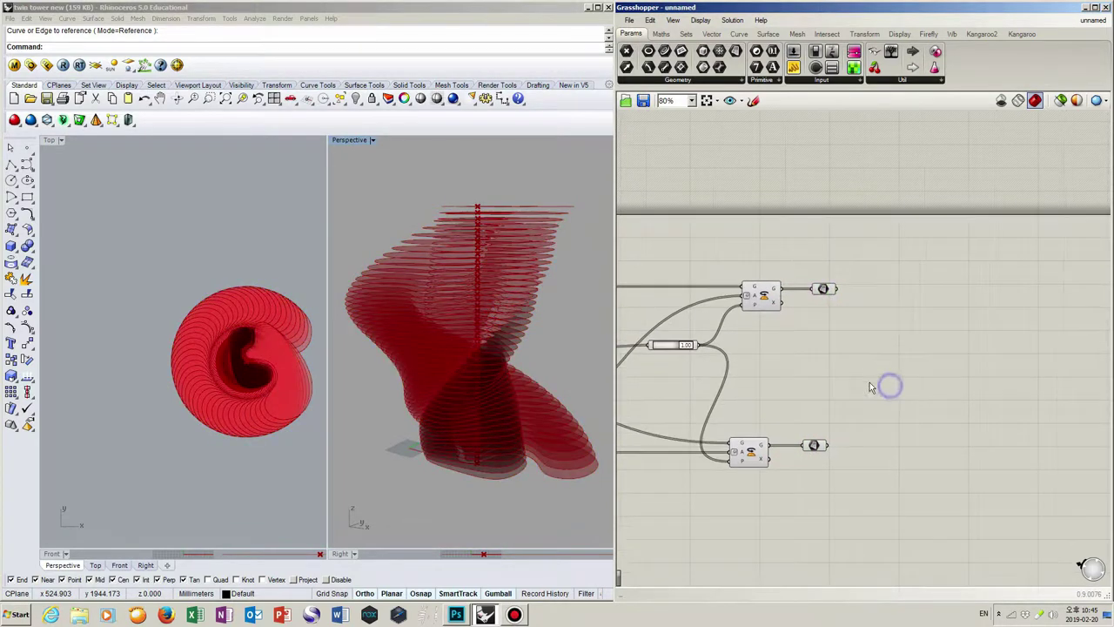
double_click(881, 346)
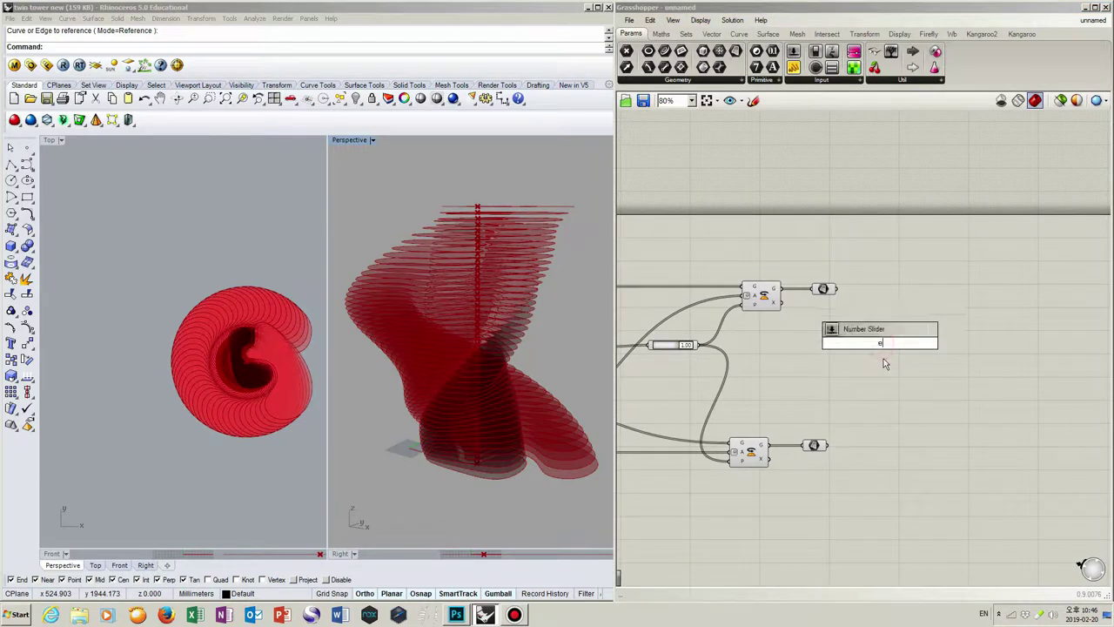
type("extrude")
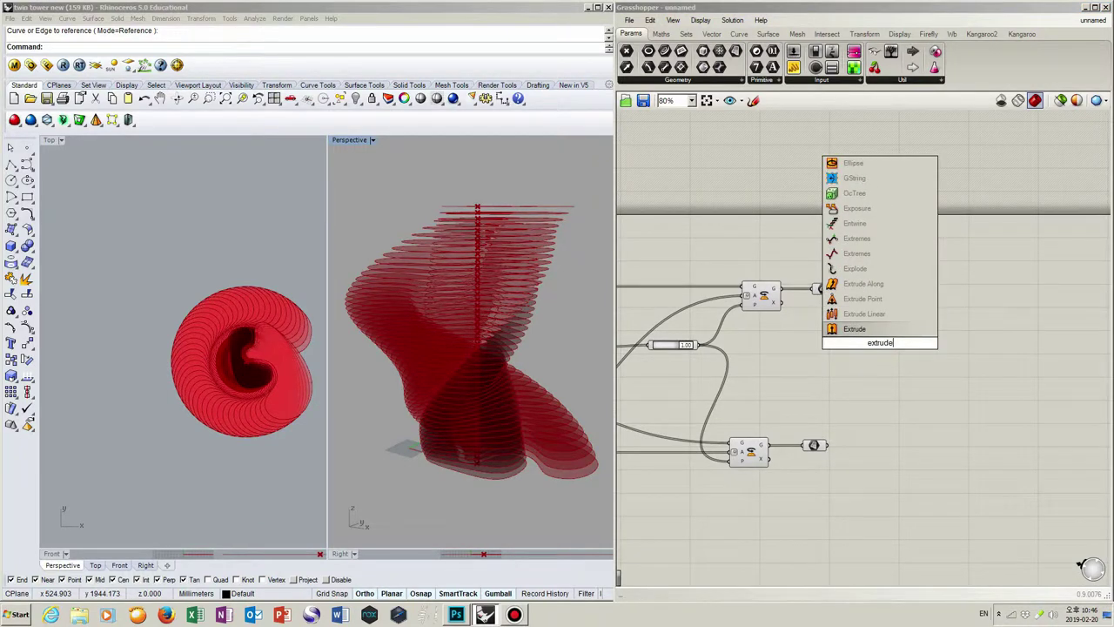
left_click(876, 330)
left_click_drag(882, 342, 890, 348)
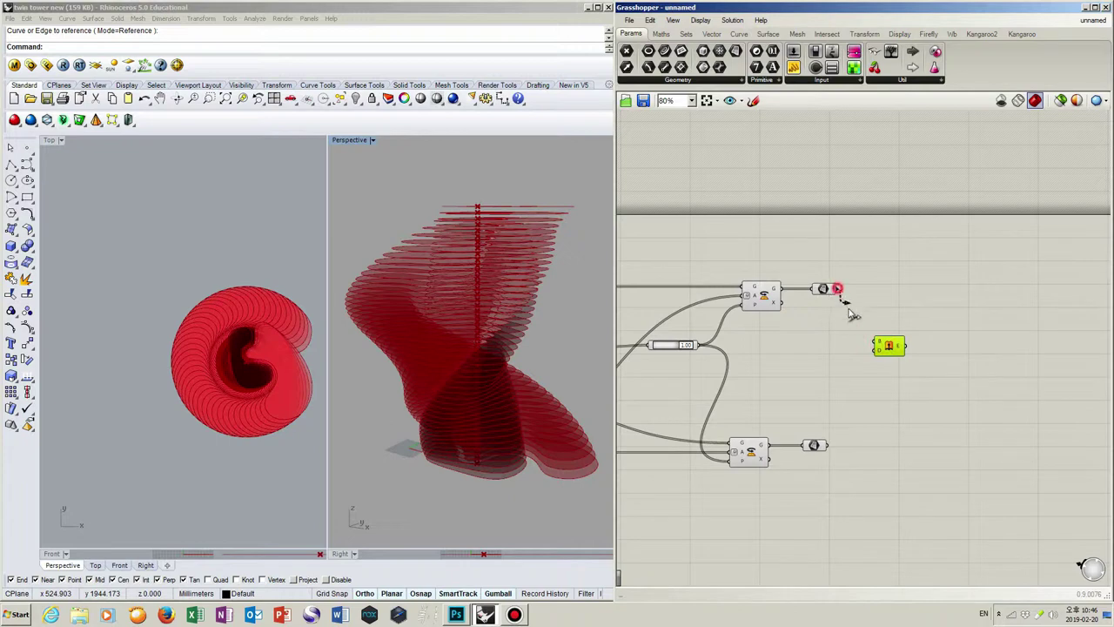
left_click_drag(853, 315, 879, 343)
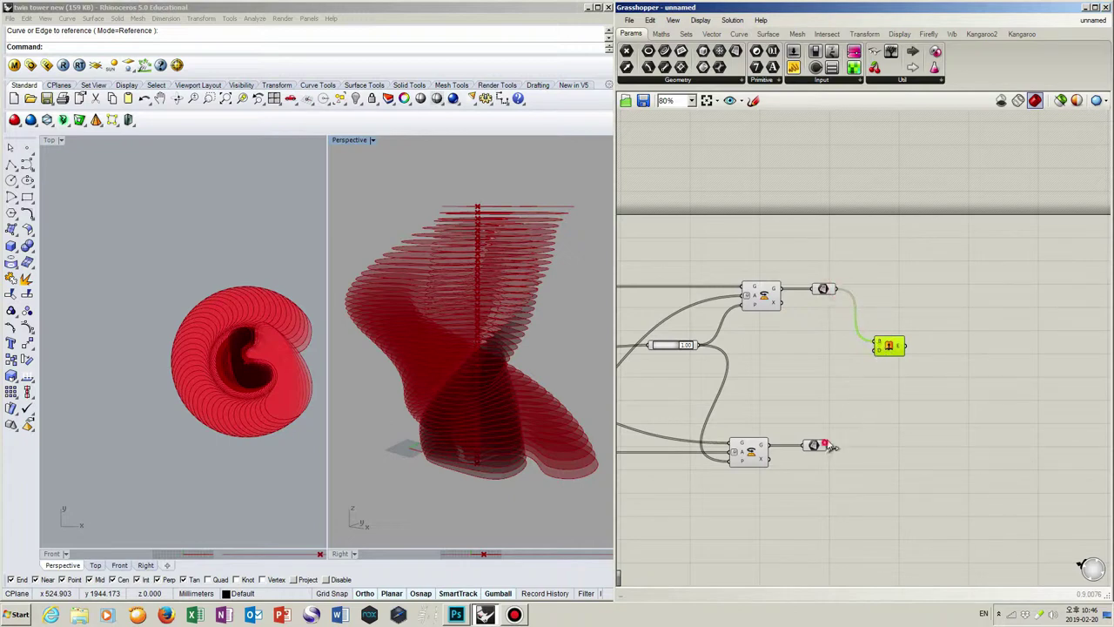
left_click_drag(832, 447, 875, 348)
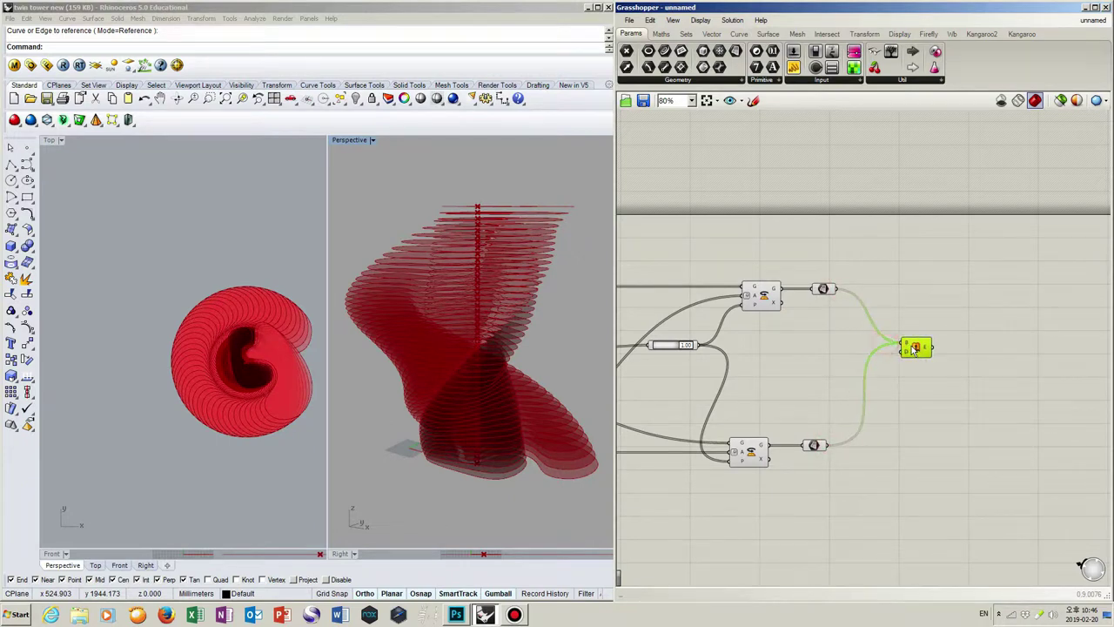
Step: Add a Unit Z component, connect it to Extrude's direction input, and inspect the extruded floors up close
double_click(821, 360)
type("unit z")
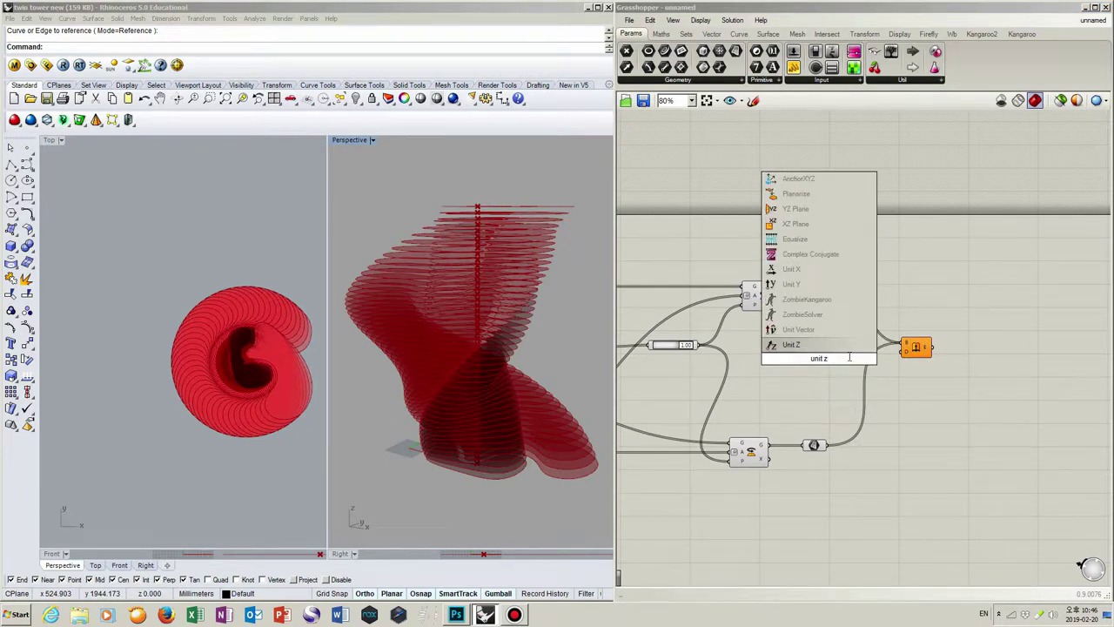
key("Return")
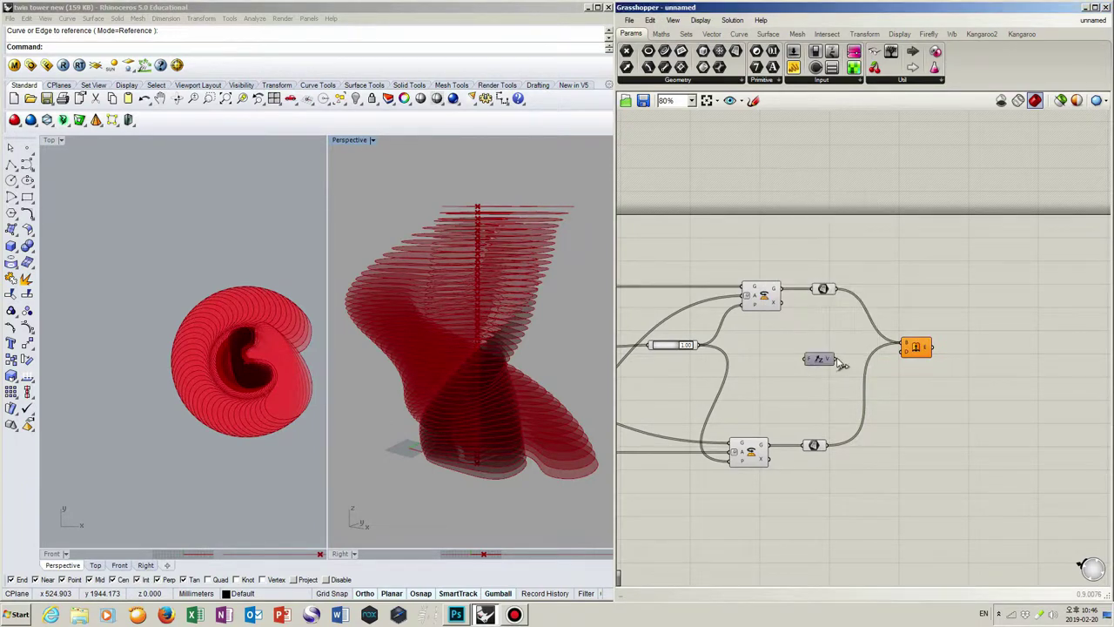
mouse_move(841, 362)
left_mouse_down()
mouse_move(905, 350)
mouse_move(836, 365)
left_mouse_up()
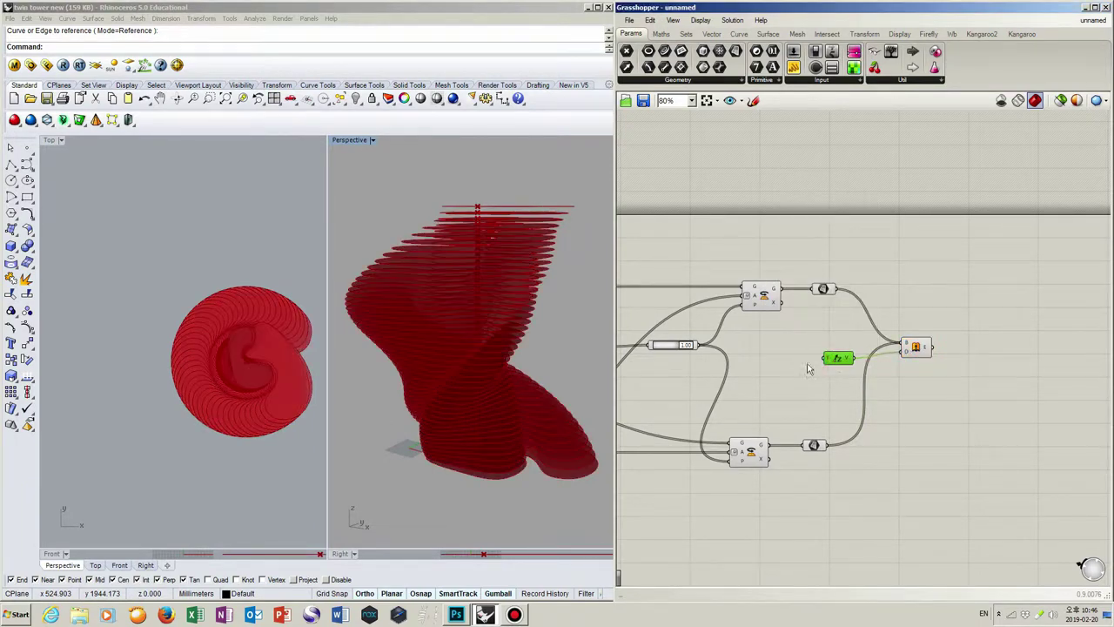
scroll(554, 357, "up", 5)
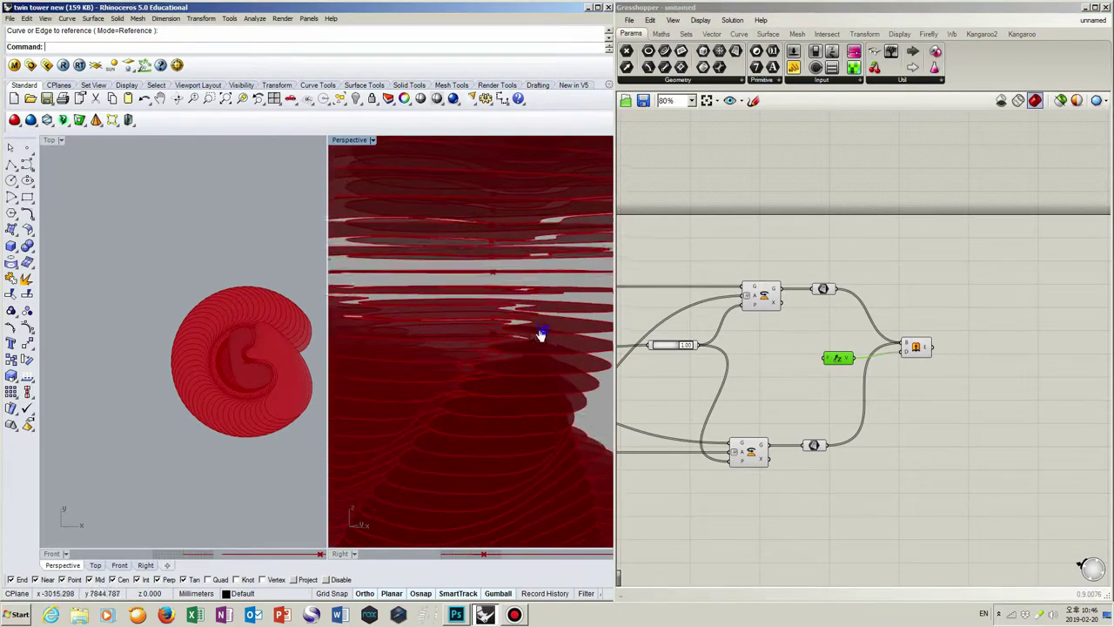
Step: Add a number slider ranging from 0 to 10 near the Unit Z component
double_click(791, 358)
type("0")
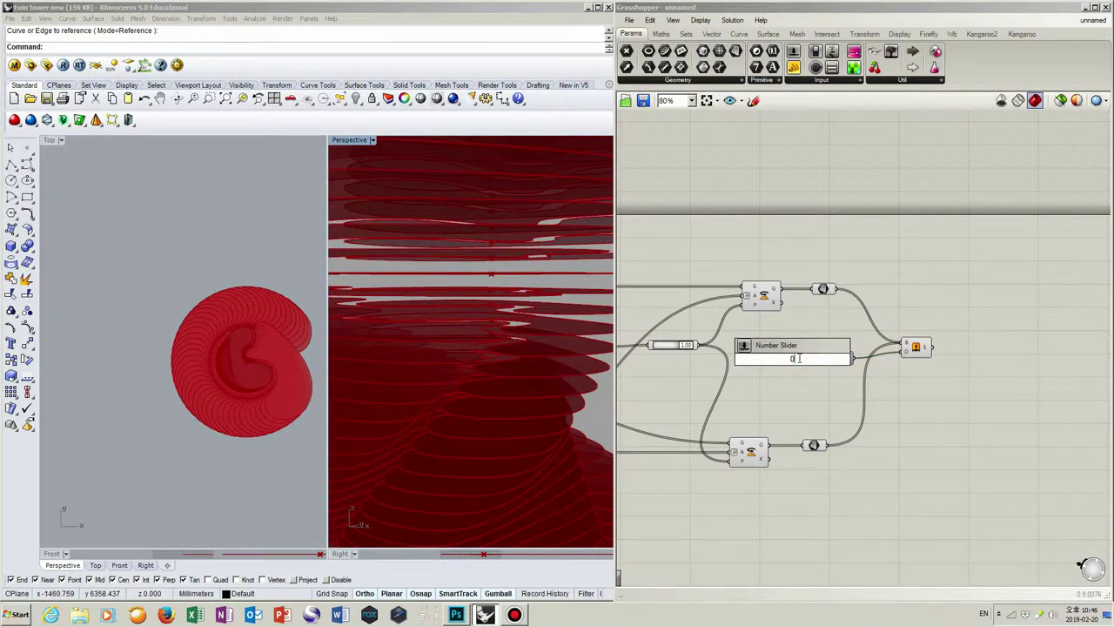
type("<10")
key("Return")
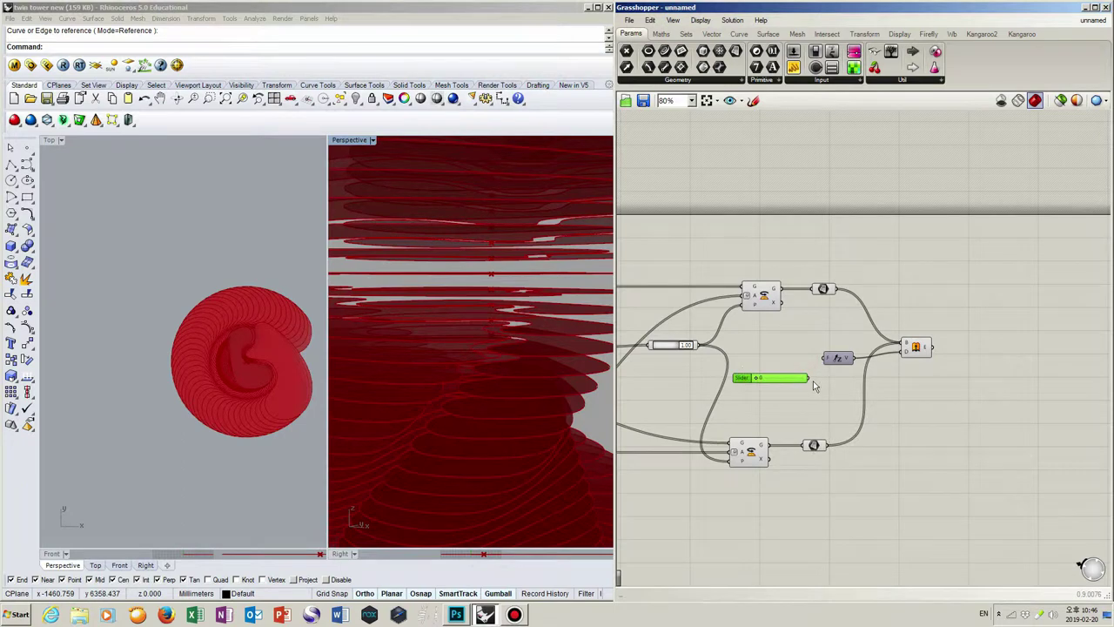
Step: Connect the new number slider to Unit Z's factor input, set it to 8, and check the thickened floors across the tower
left_click_drag(812, 379, 825, 359)
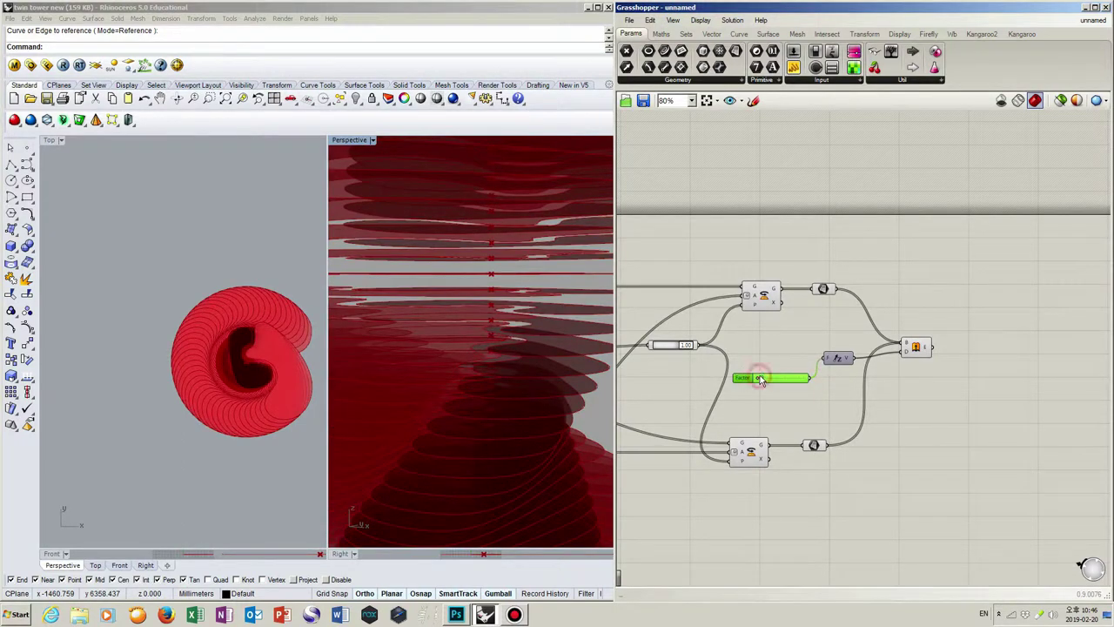
left_click_drag(758, 380, 798, 381)
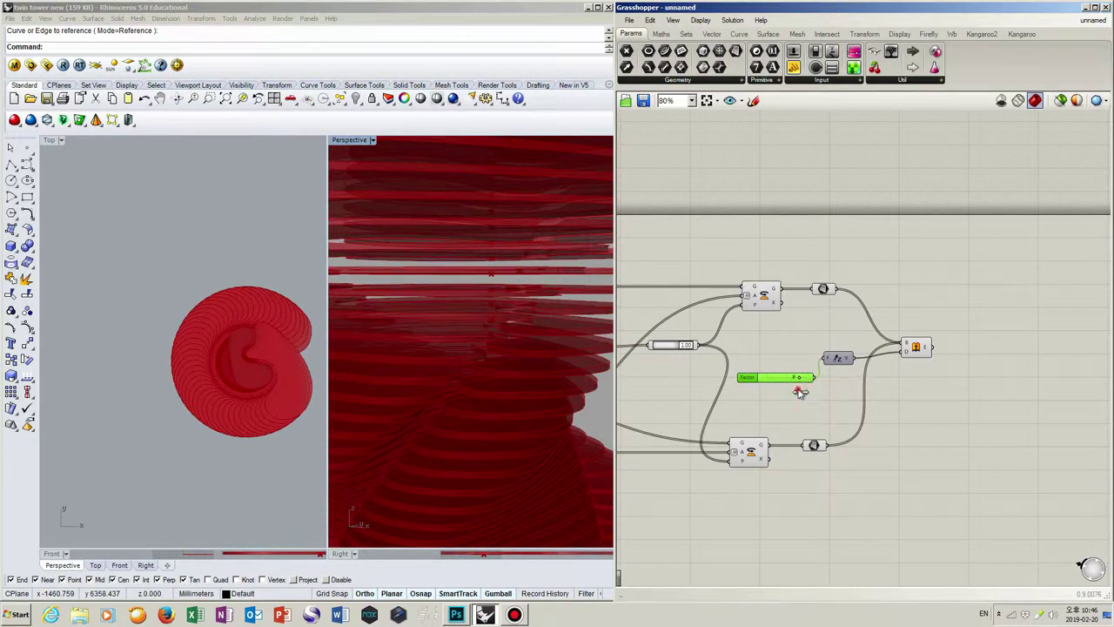
scroll(805, 400, "down", 3)
scroll(514, 346, "down", 6)
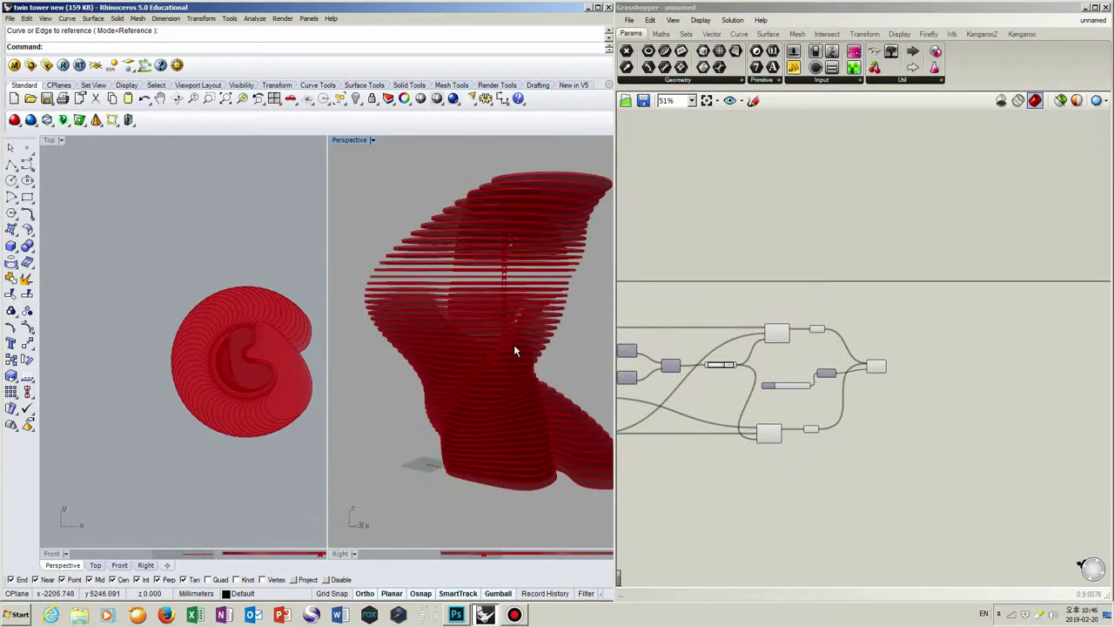
mouse_move(492, 355)
right_mouse_down()
mouse_move(443, 339)
mouse_move(483, 334)
mouse_move(458, 345)
mouse_move(494, 346)
mouse_move(507, 360)
mouse_move(490, 360)
right_mouse_up()
scroll(783, 396, "up", 3)
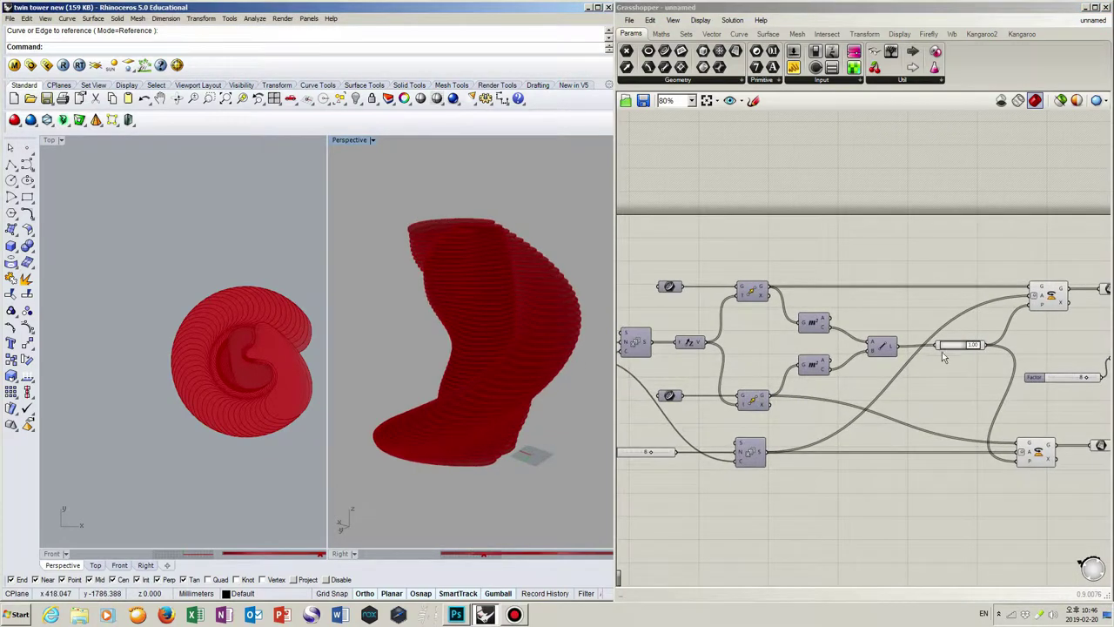
Step: Set the shared Count slider feeding both Series components to 75 and inspect the taller tower from above and in perspective
mouse_move(975, 346)
left_mouse_down()
mouse_move(943, 348)
mouse_move(988, 345)
left_mouse_up()
left_click(965, 375)
right_click_drag(722, 426, 849, 423)
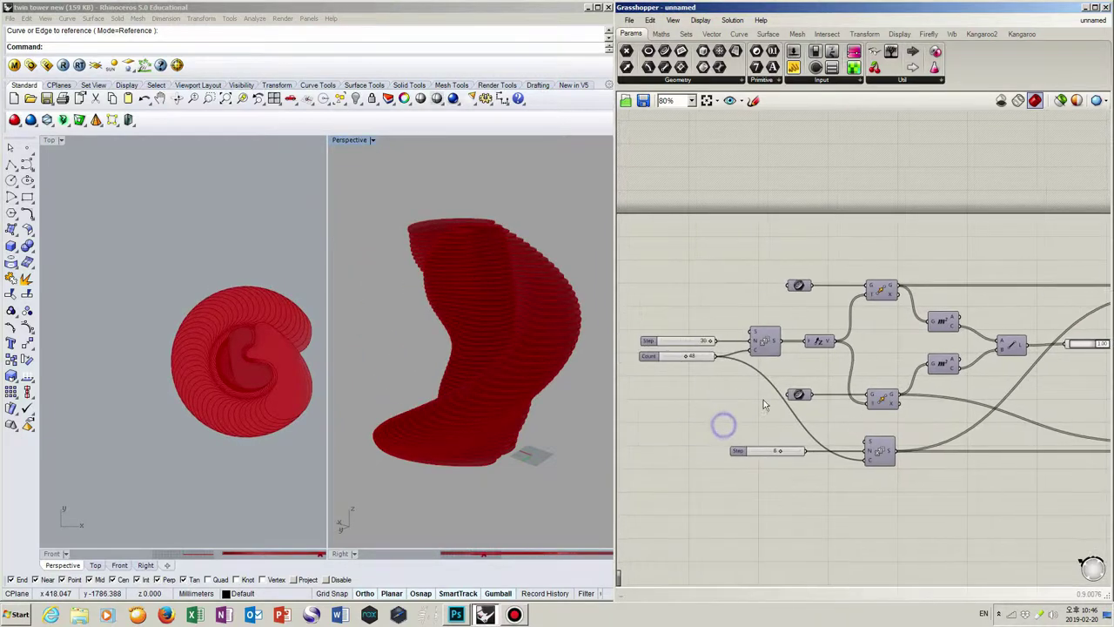
scroll(700, 379, "up", 2)
right_click_drag(697, 375, 744, 365)
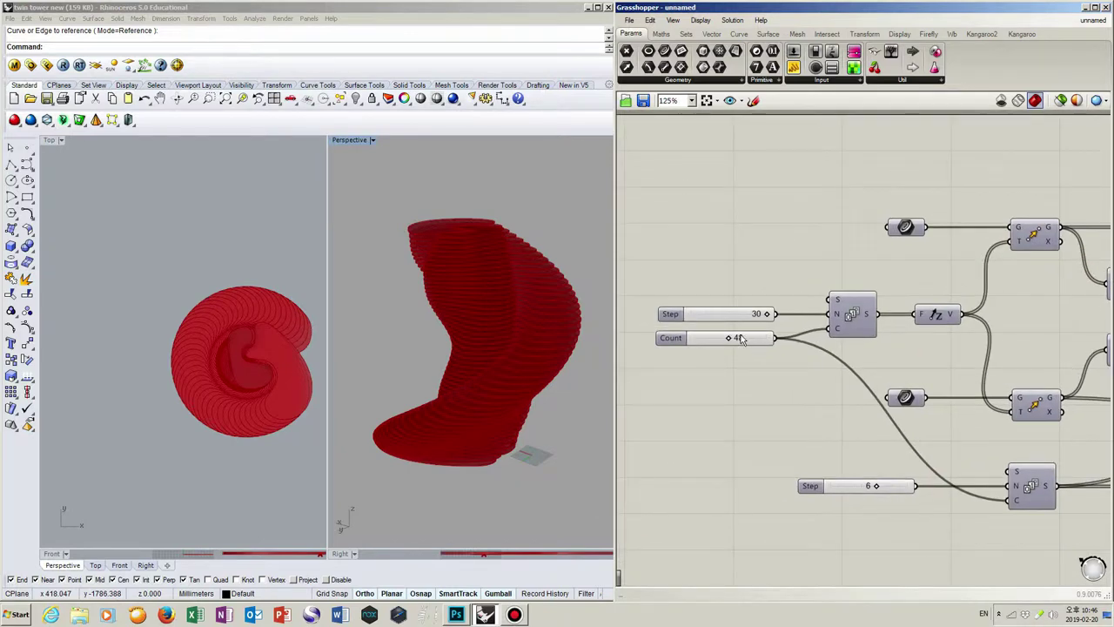
double_click(739, 338)
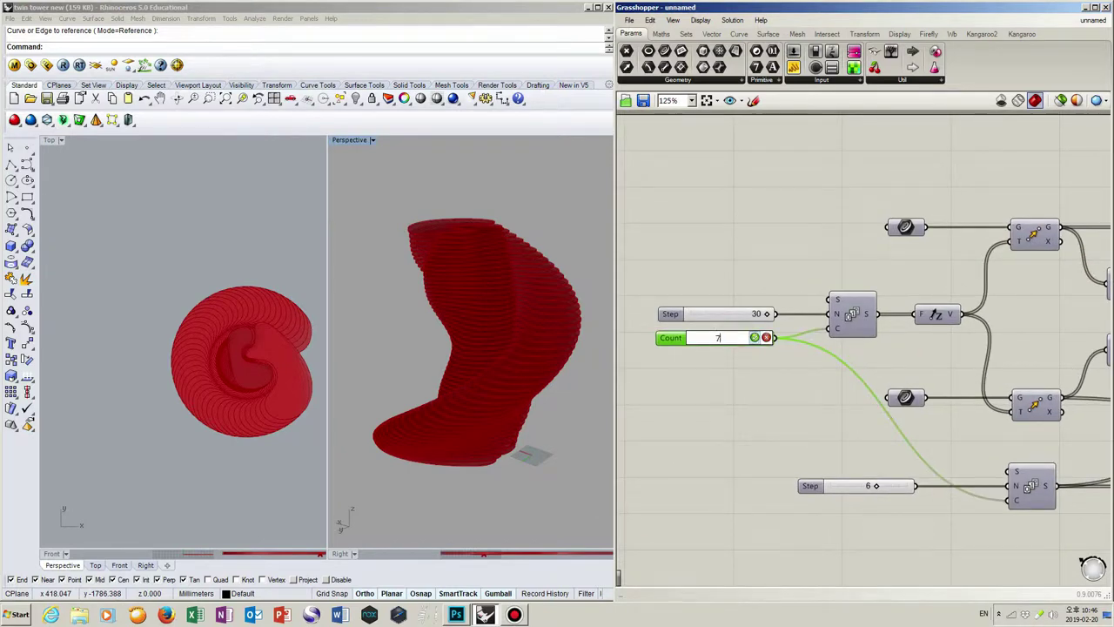
key("Return")
left_click(179, 249)
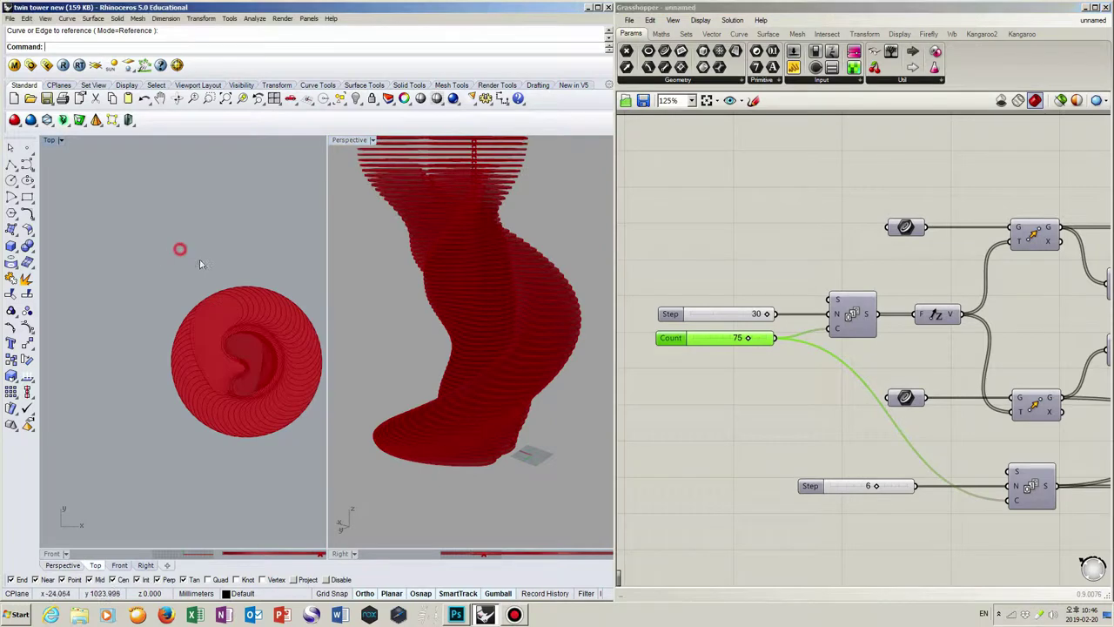
right_click_drag(236, 279, 157, 272)
right_click_drag(380, 316, 451, 383)
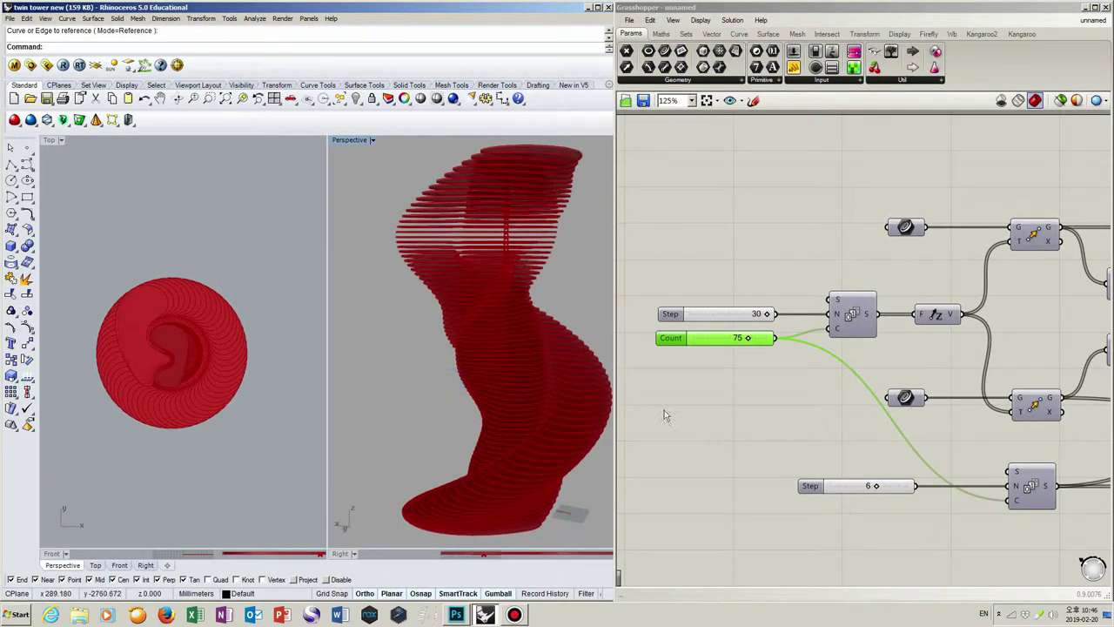
Step: Set the rotation series' Step slider to 3 and inspect the gentler twist in the perspective and top views
left_click(741, 428)
double_click(870, 487)
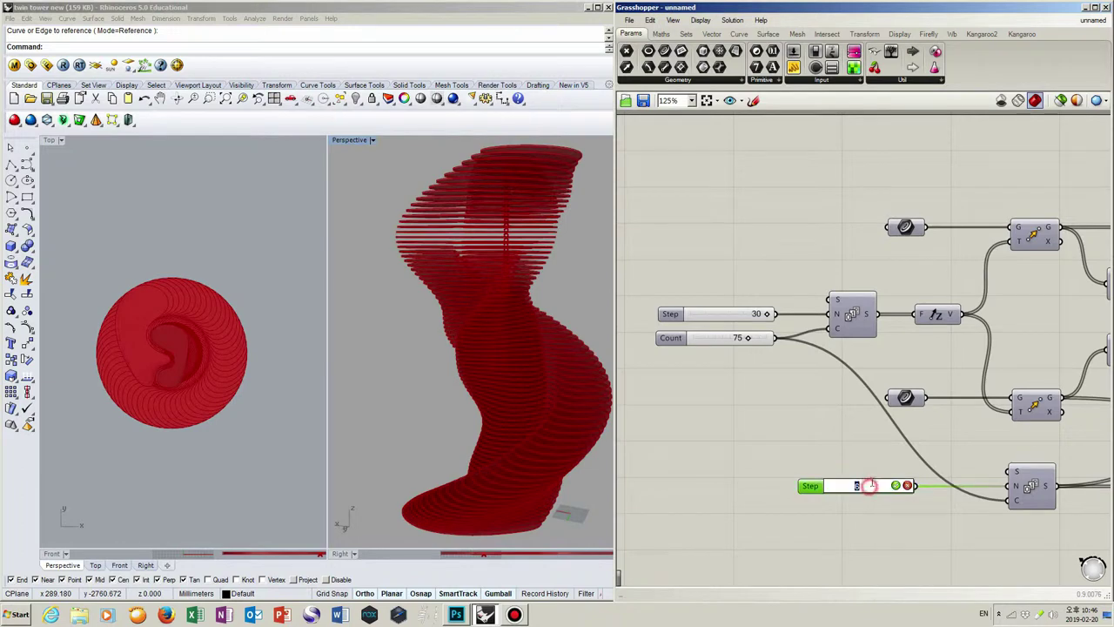
type("3")
key("Return")
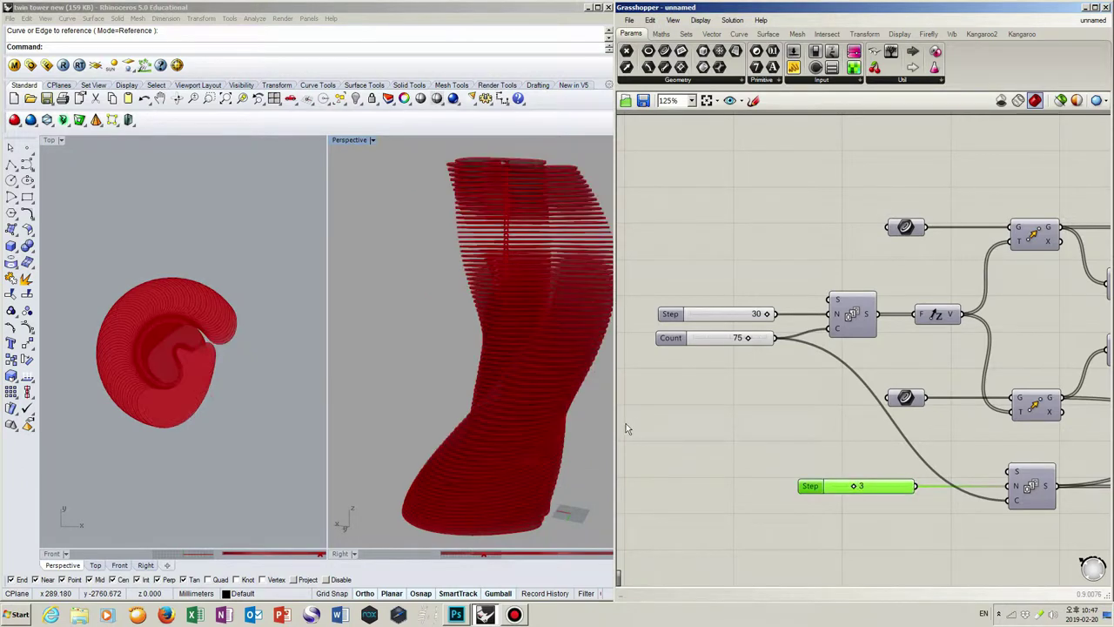
right_click_drag(570, 416, 536, 393)
left_click(270, 384)
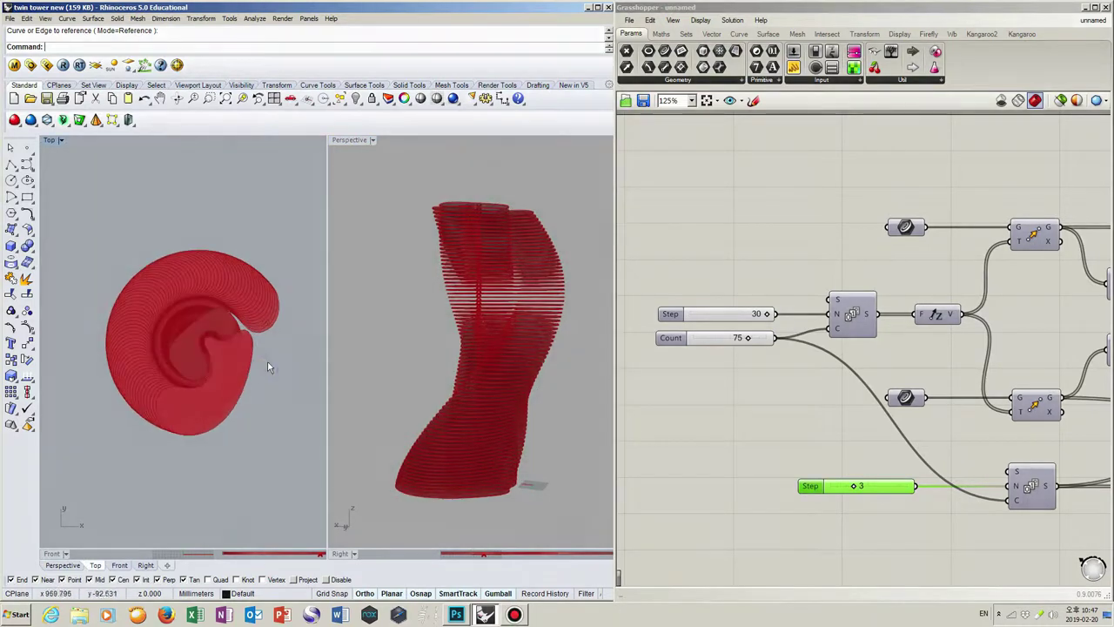